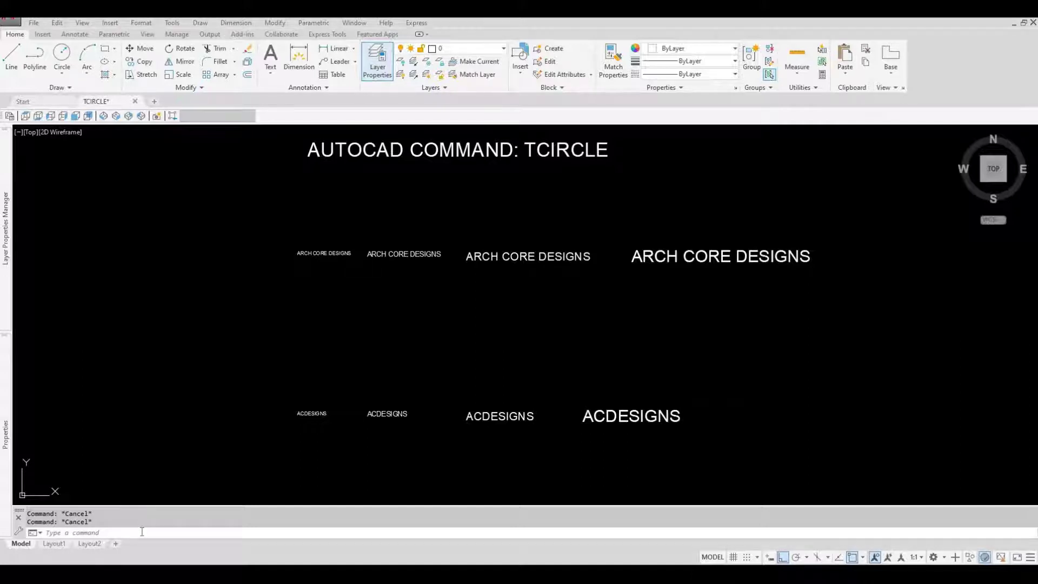
- Enclose the smallest ARCH CORE DESIGNS text in a variable-size circle with TCIRCLE, using offset factor 0.35
text(tcirc)
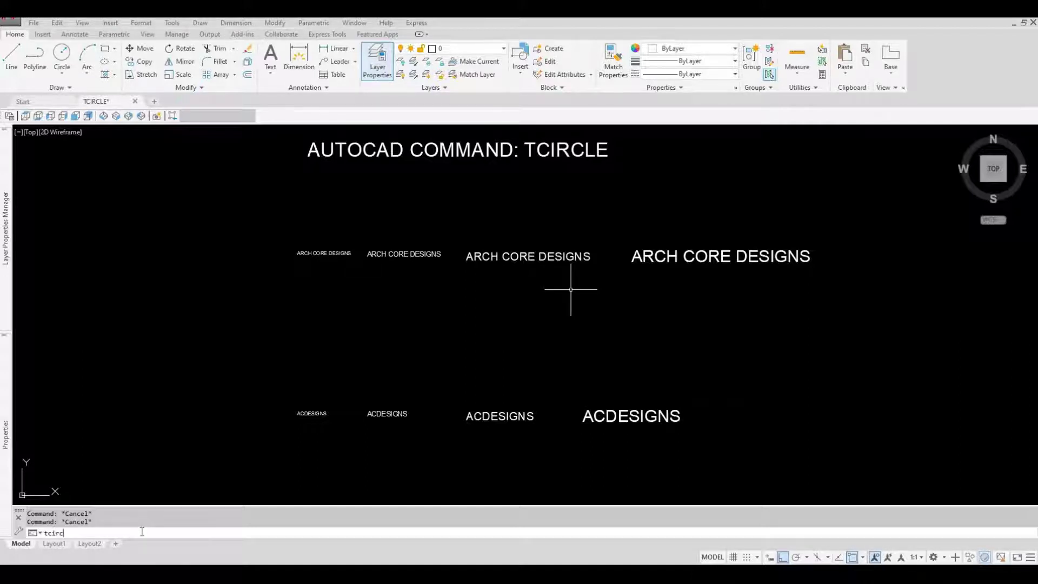
text(le)
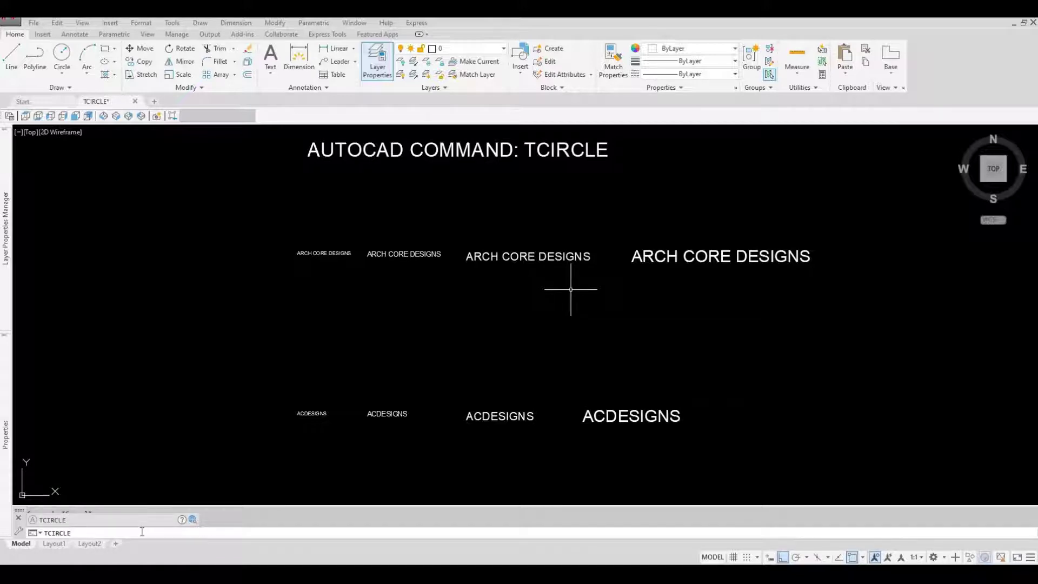
key(Return)
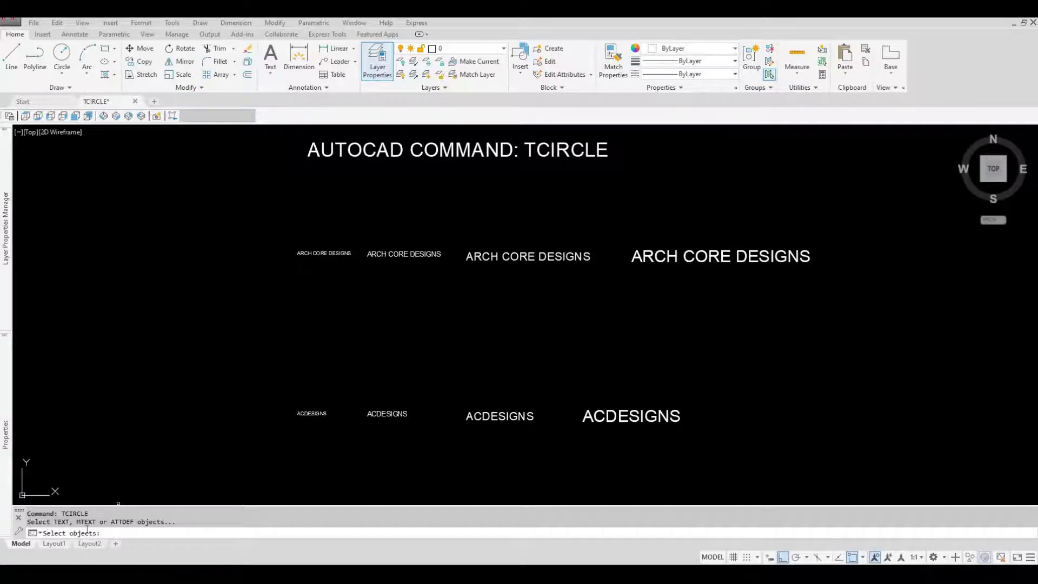
click(324, 253)
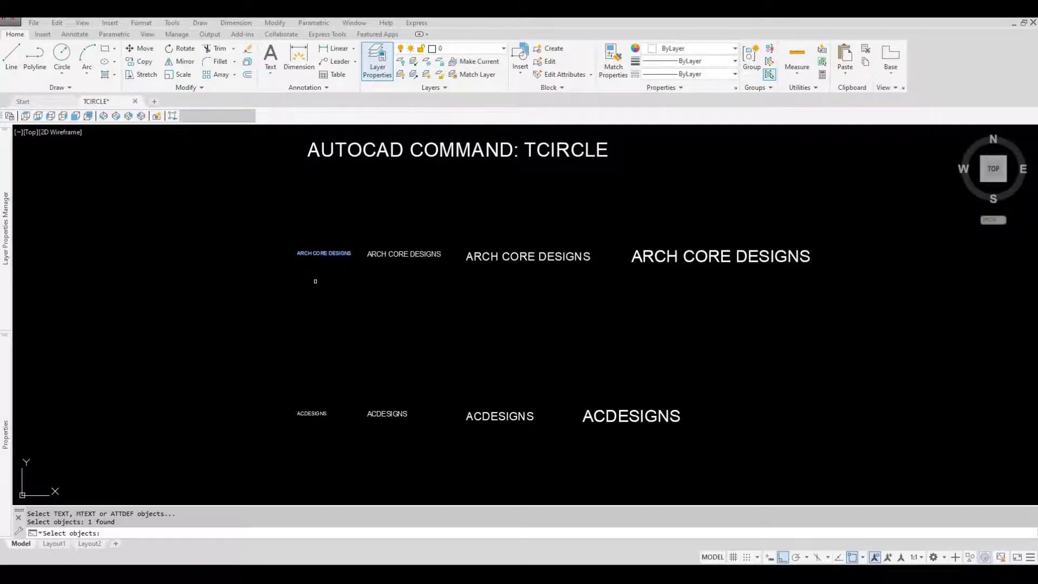
key(Return)
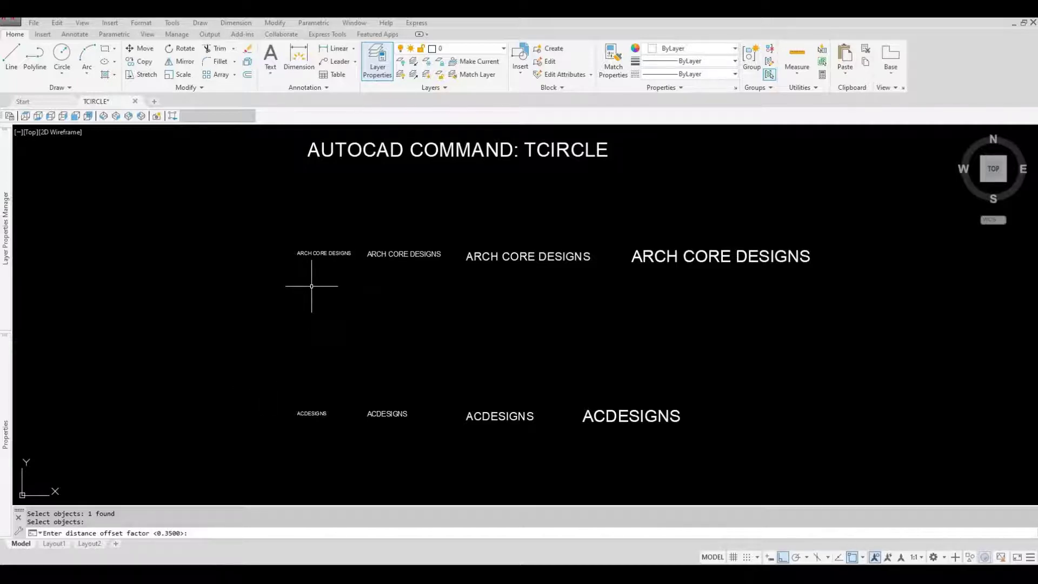
key(Return)
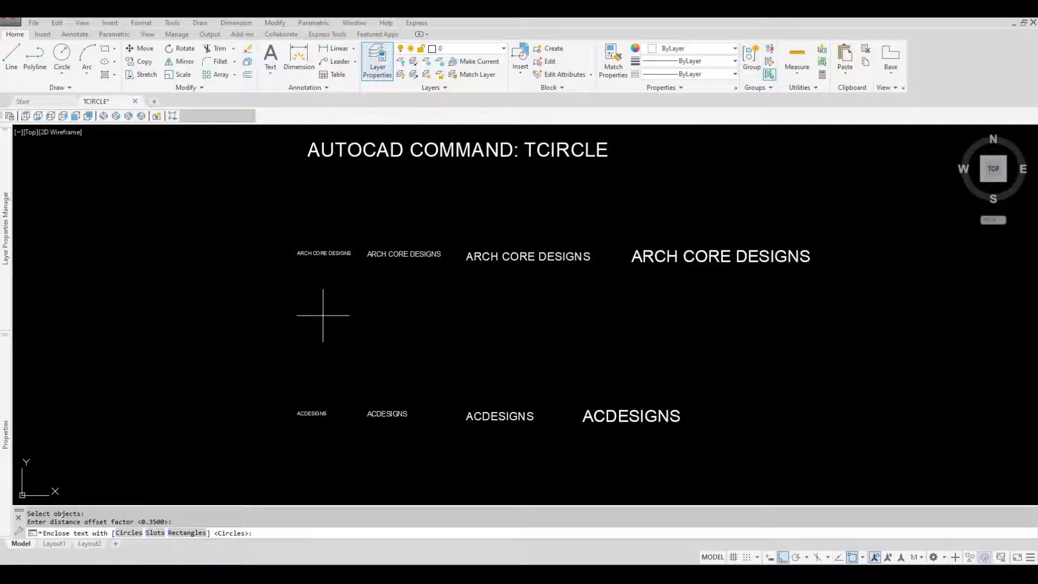
key(Return)
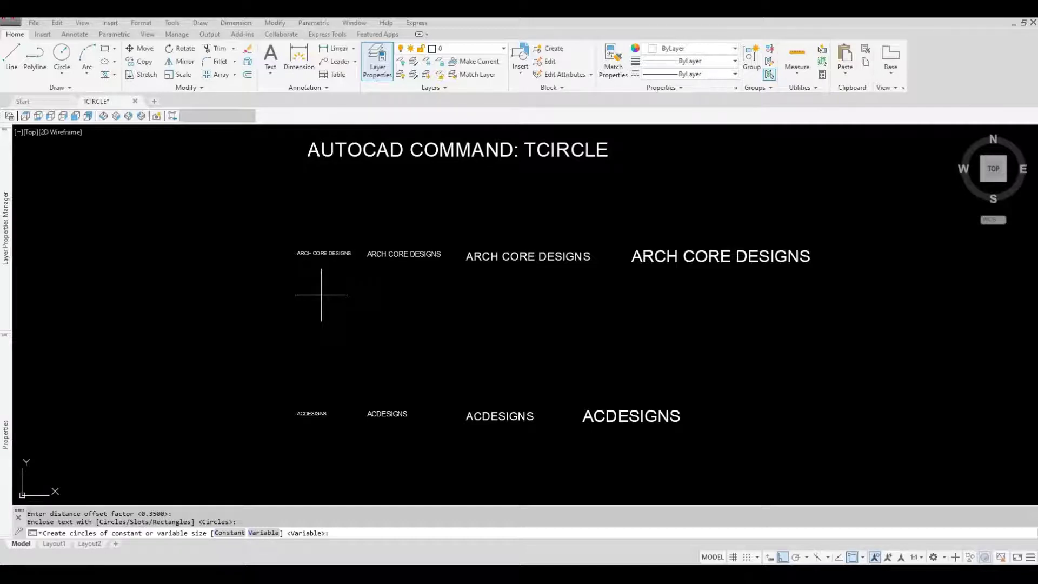
key(Return)
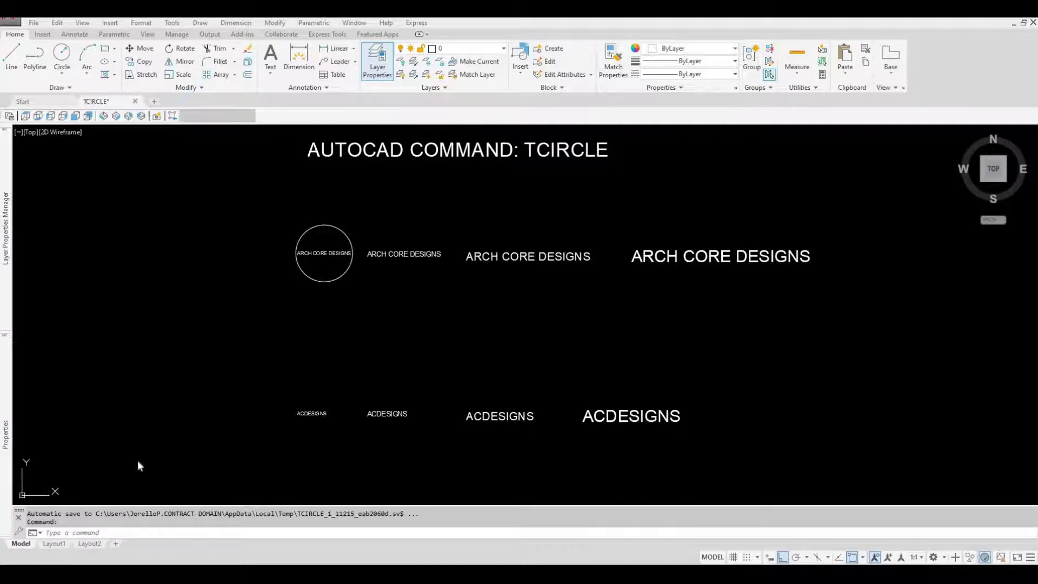
- Enclose the second-smallest ARCH CORE DESIGNS text in a variable-size circle with TCIRCLE, keeping offset factor 0.35
click(105, 533)
text(TCIRCLE)
key(Return)
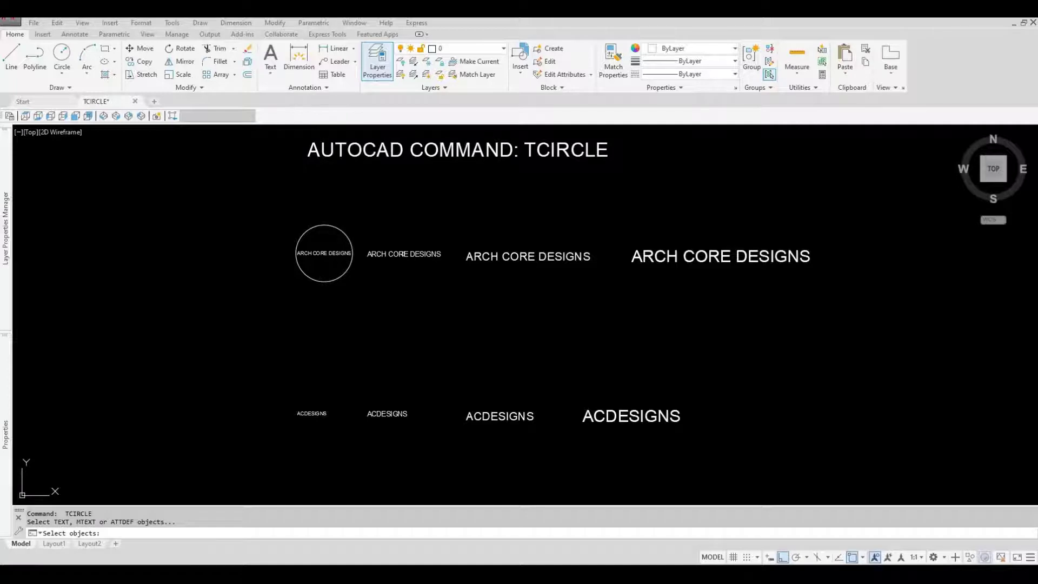
click(404, 254)
key(Return)
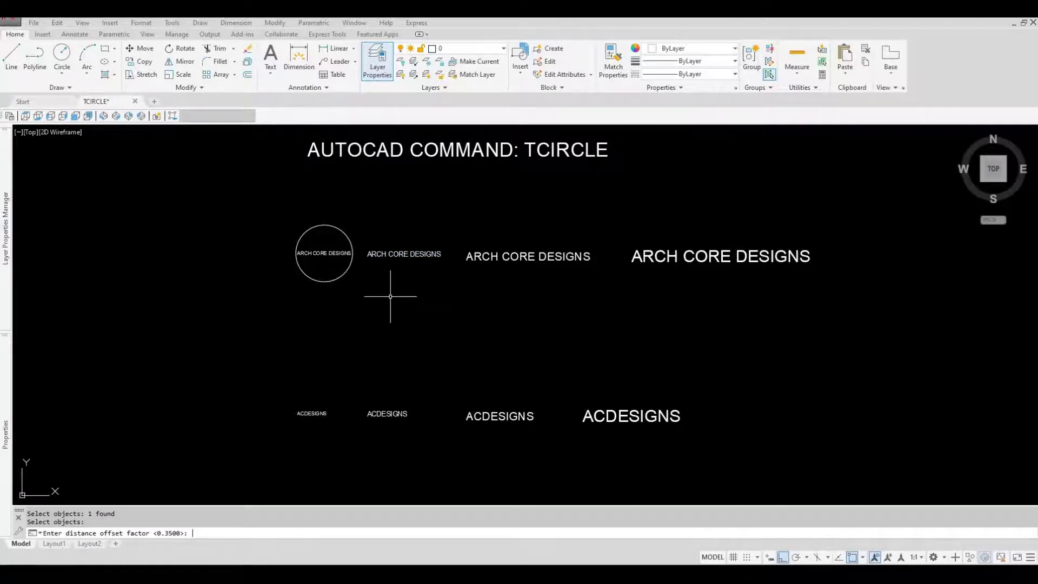
key(Return)
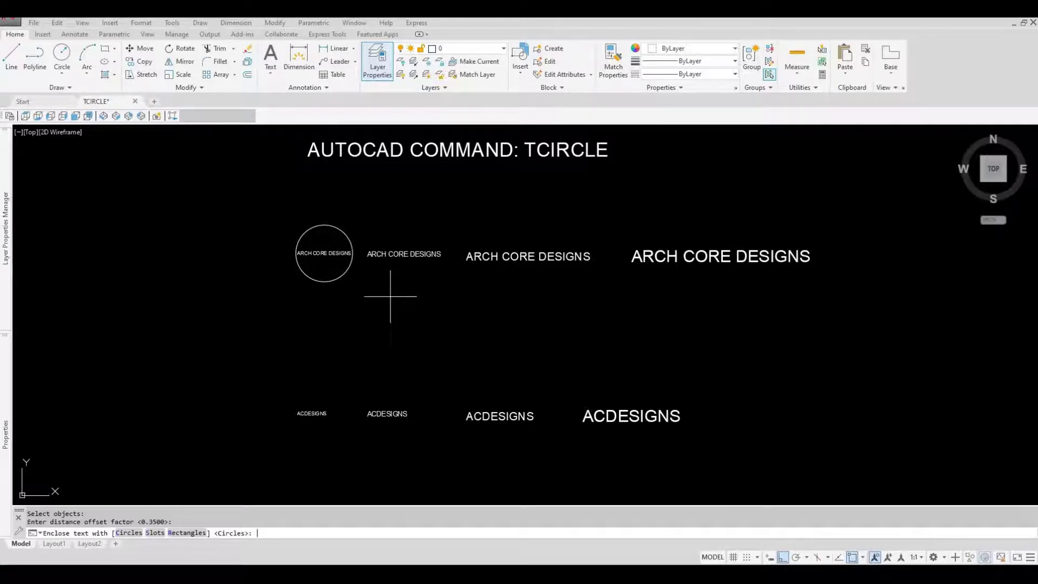
key(Return)
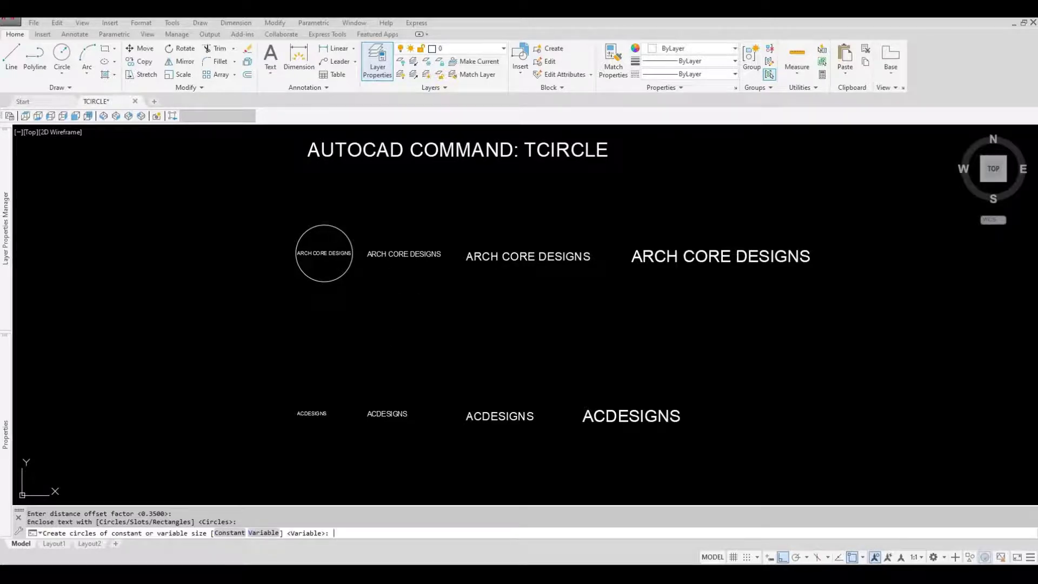
key(Return)
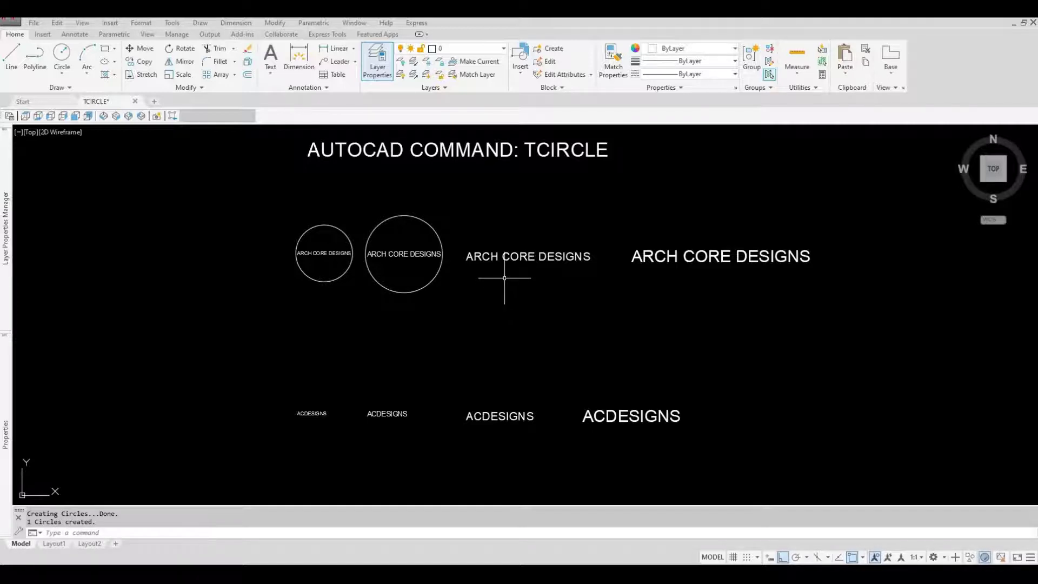
- Enclose the third ARCH CORE DESIGNS text in a variable-size circle with TCIRCLE at offset factor 0.35
key(Return)
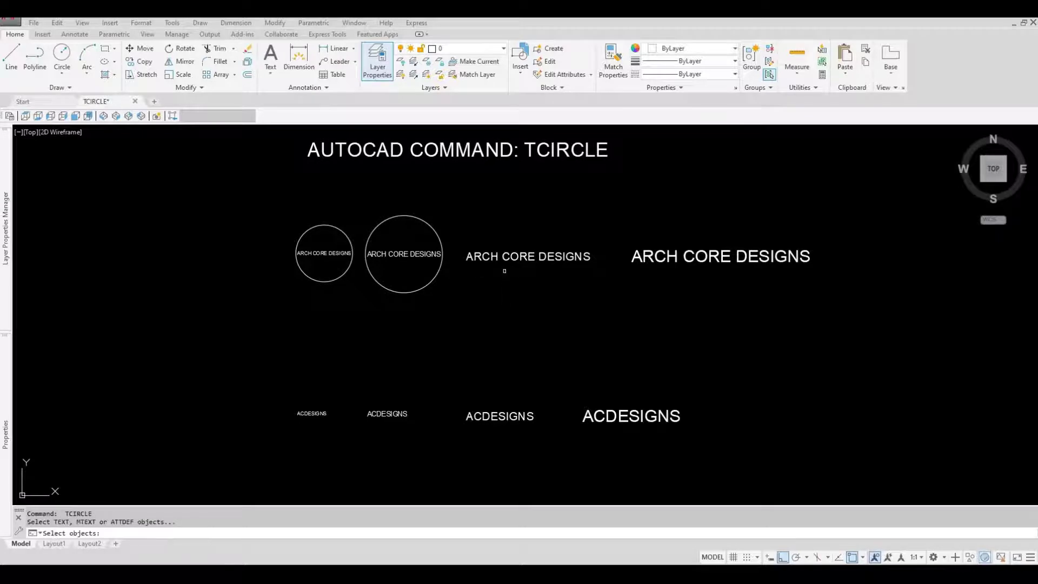
click(494, 256)
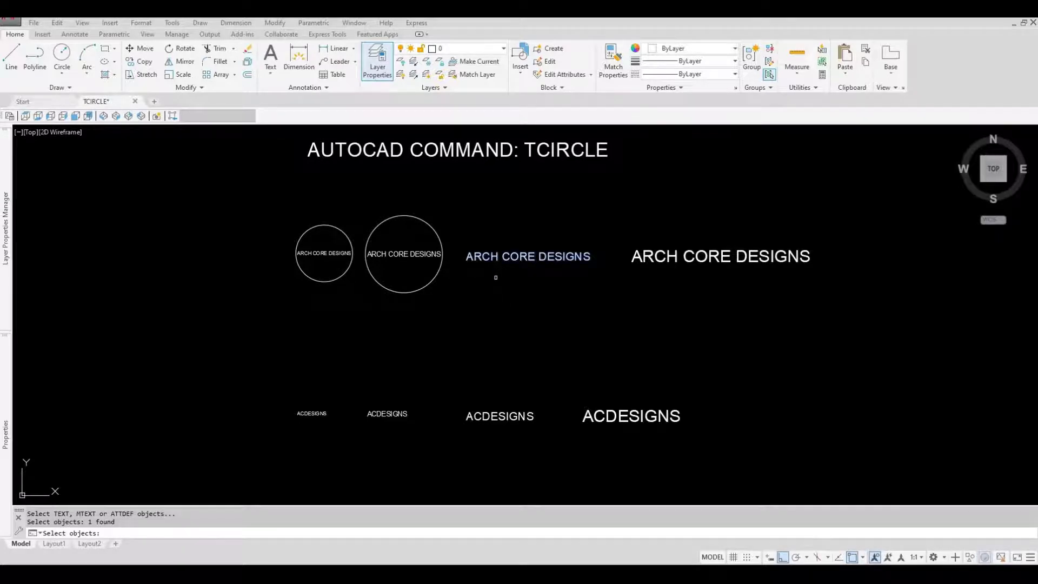
key(Return)
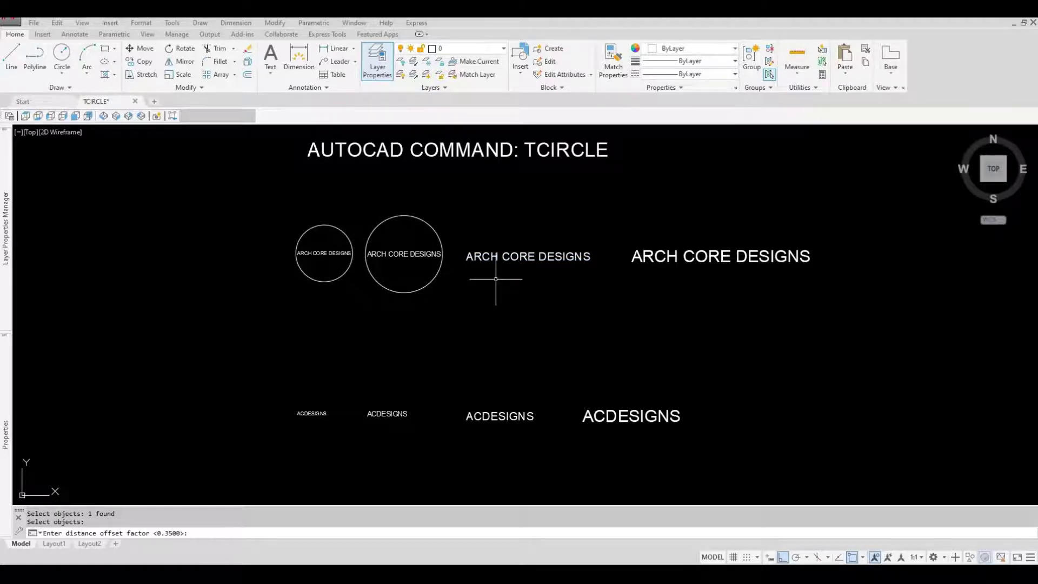
key(Return)
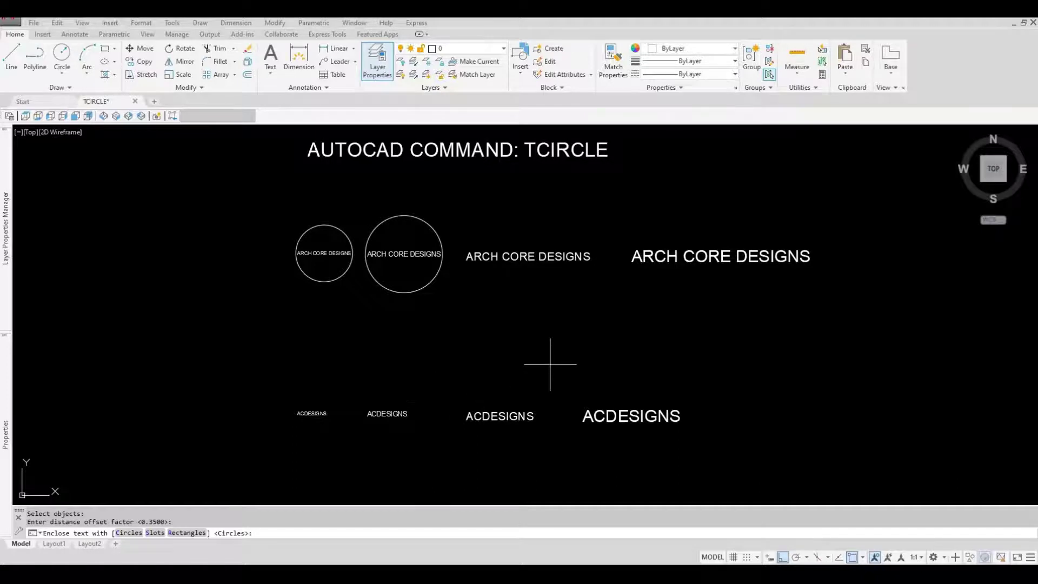
key(Return)
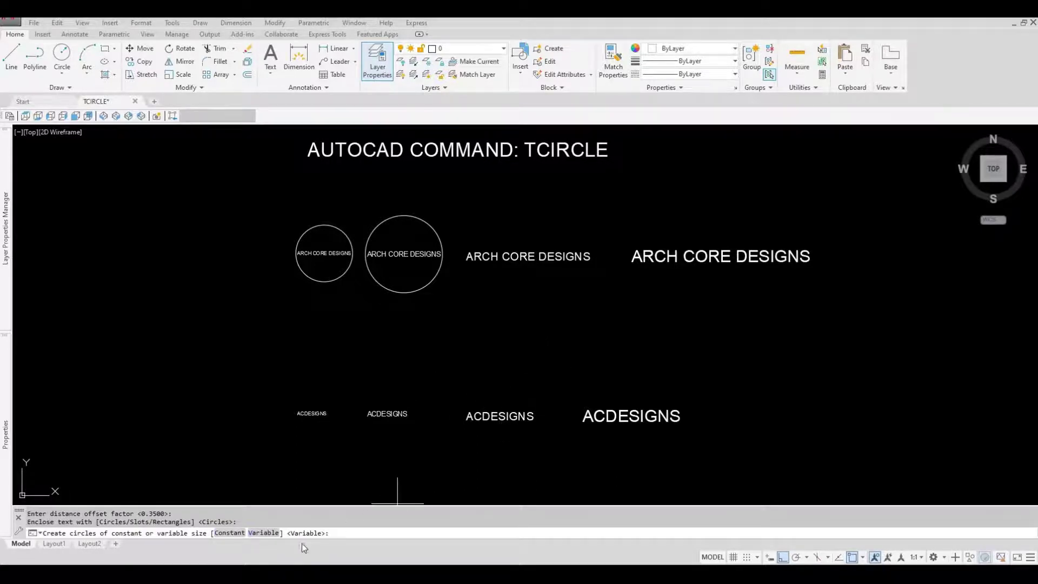
key(Return)
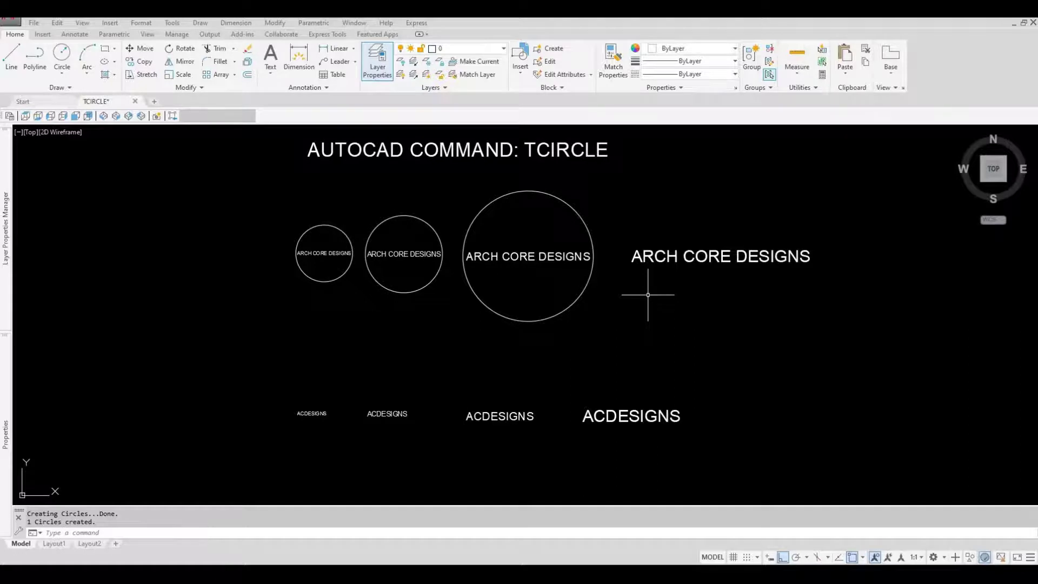
- Enclose the largest ARCH CORE DESIGNS text in a variable-size circle with TCIRCLE at offset factor 0.35
key(Return)
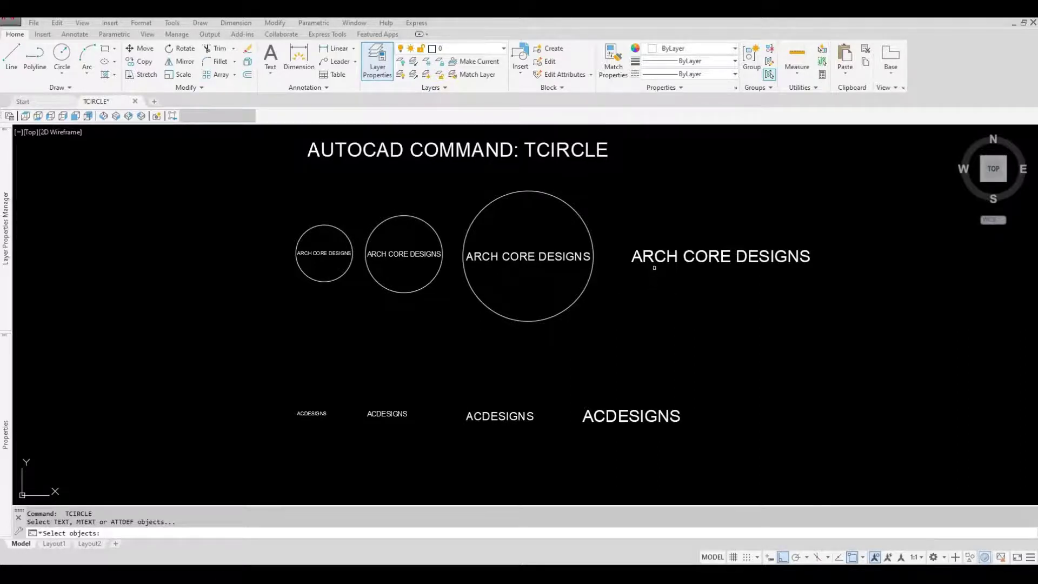
click(649, 267)
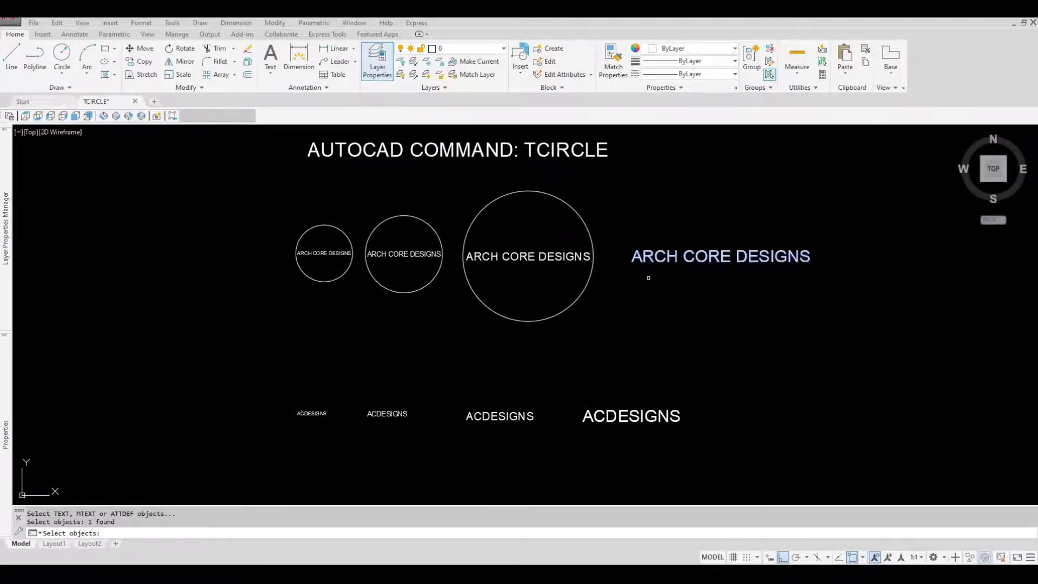
key(Return)
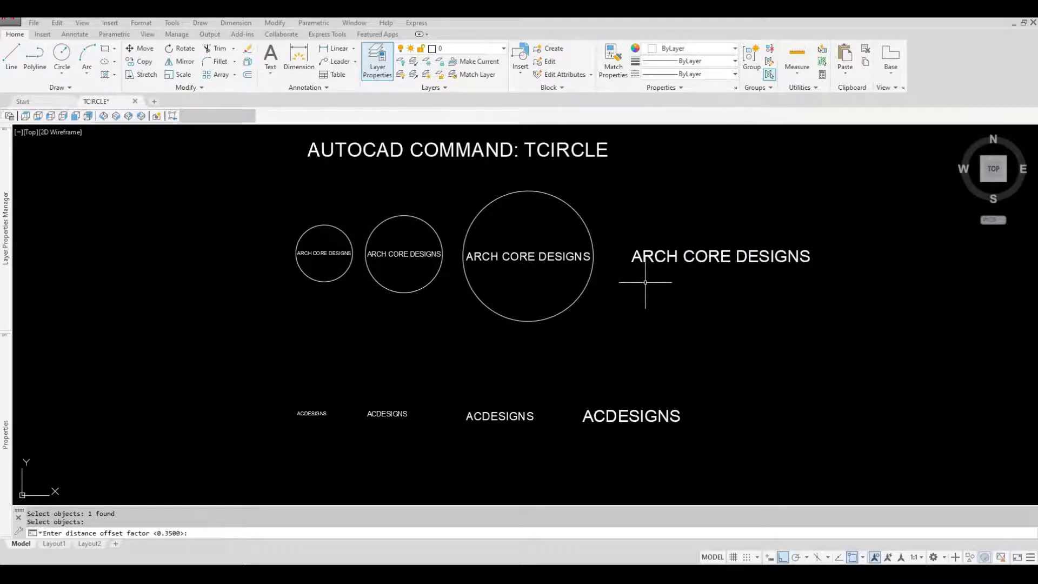
key(Return)
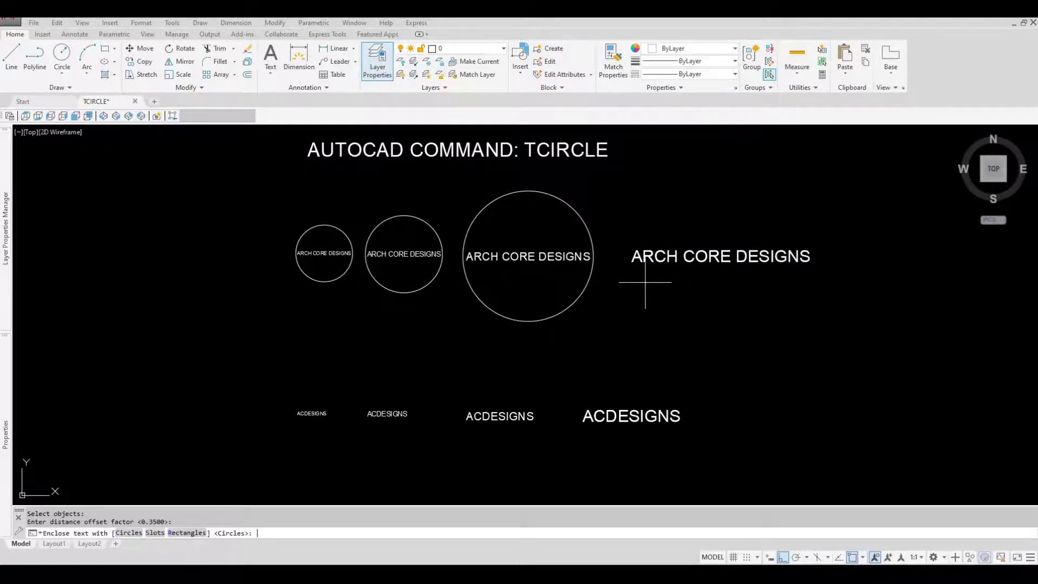
key(Return)
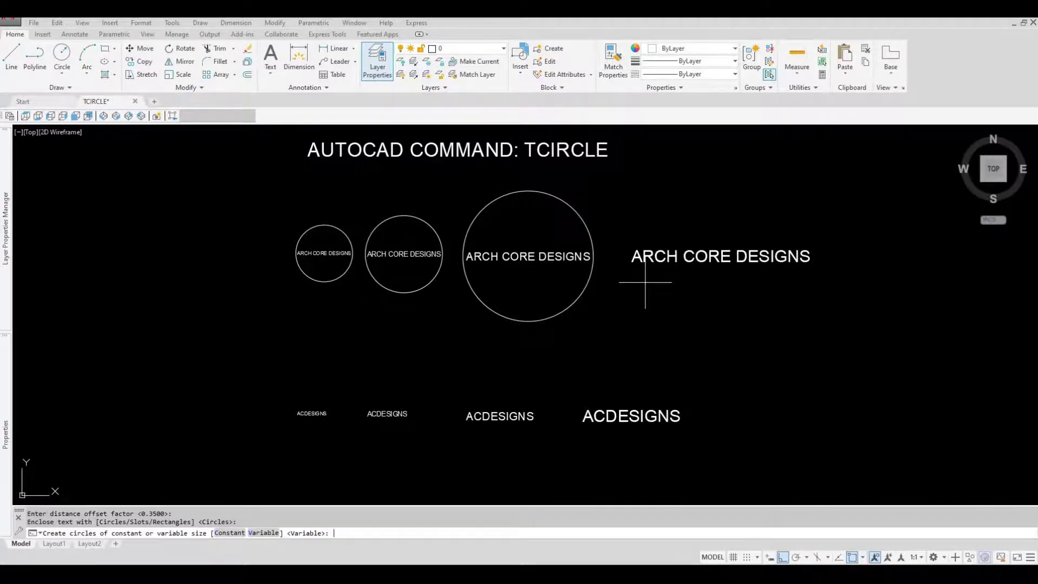
key(Return)
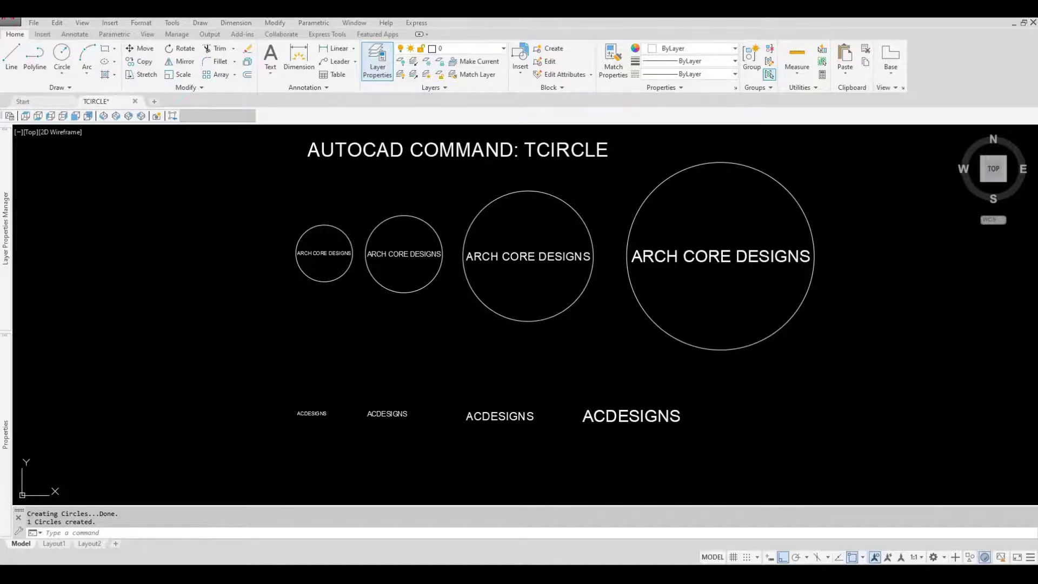
- Enclose the smallest ACDESIGNS text in a variable-size slot with TCIRCLE, using offset factor 0.35
text(TCIRCLE)
key(Return)
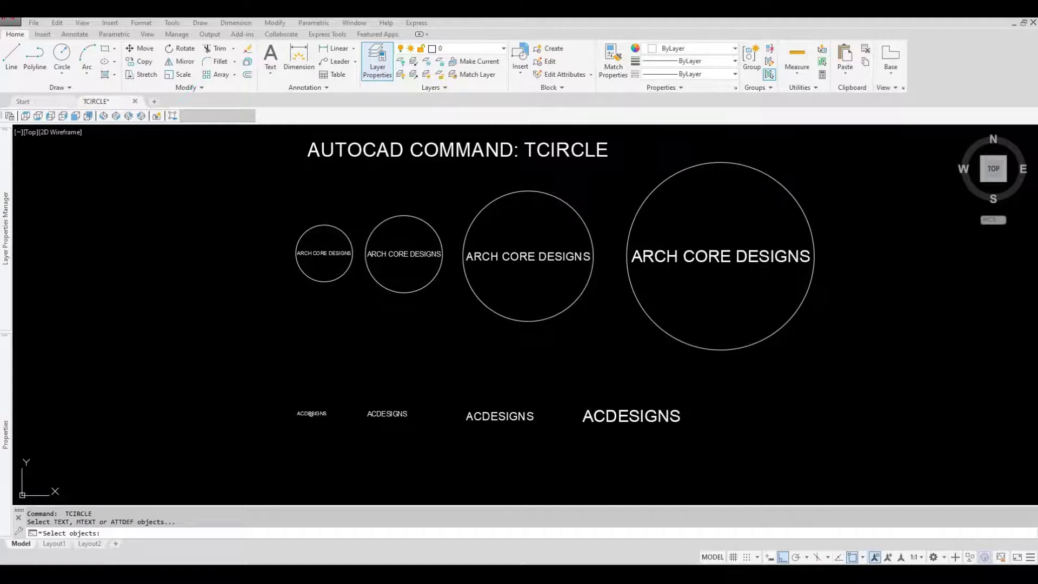
click(310, 414)
key(Return)
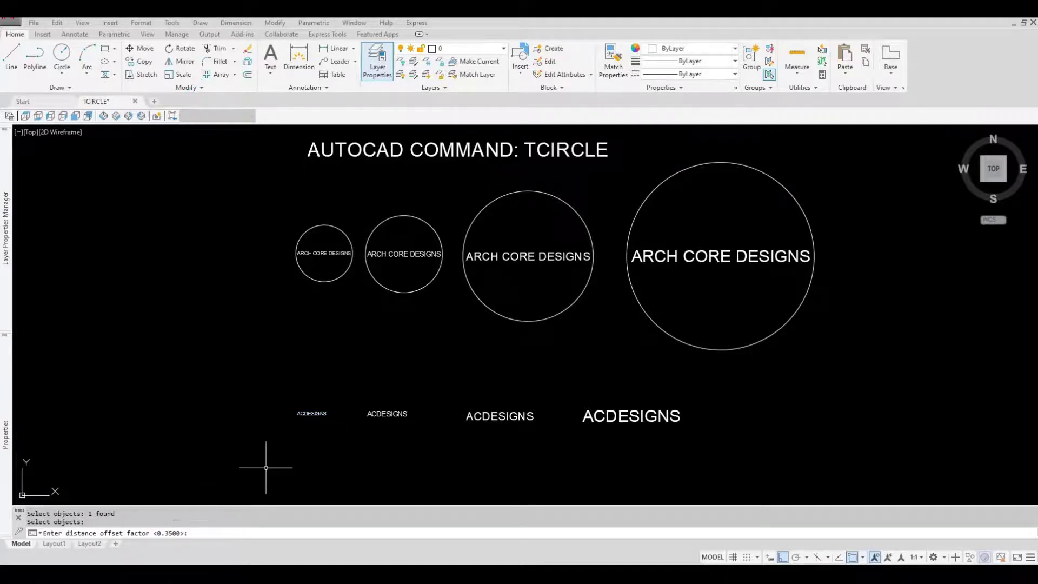
key(Return)
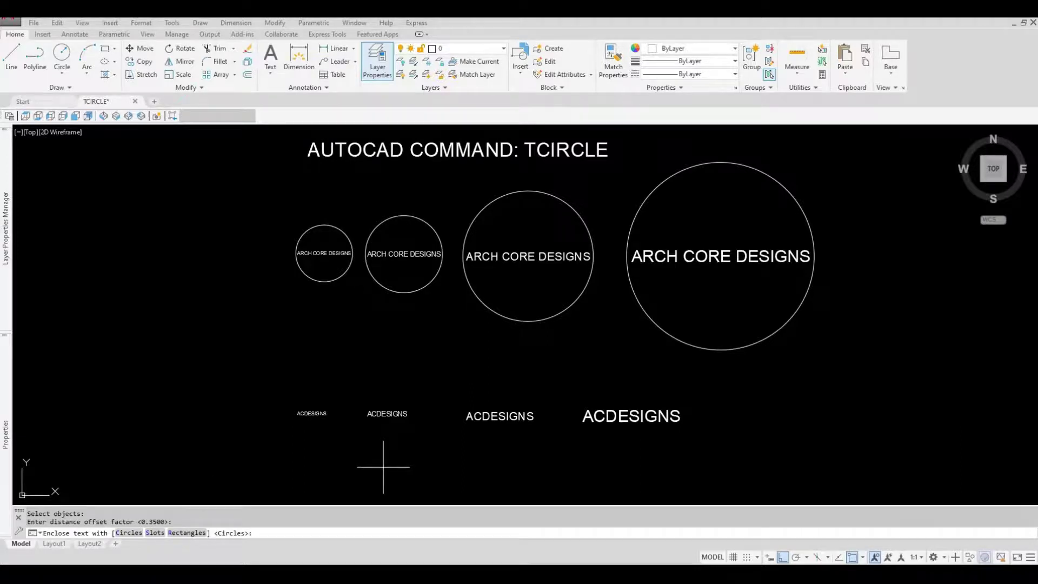
text(s)
key(Return)
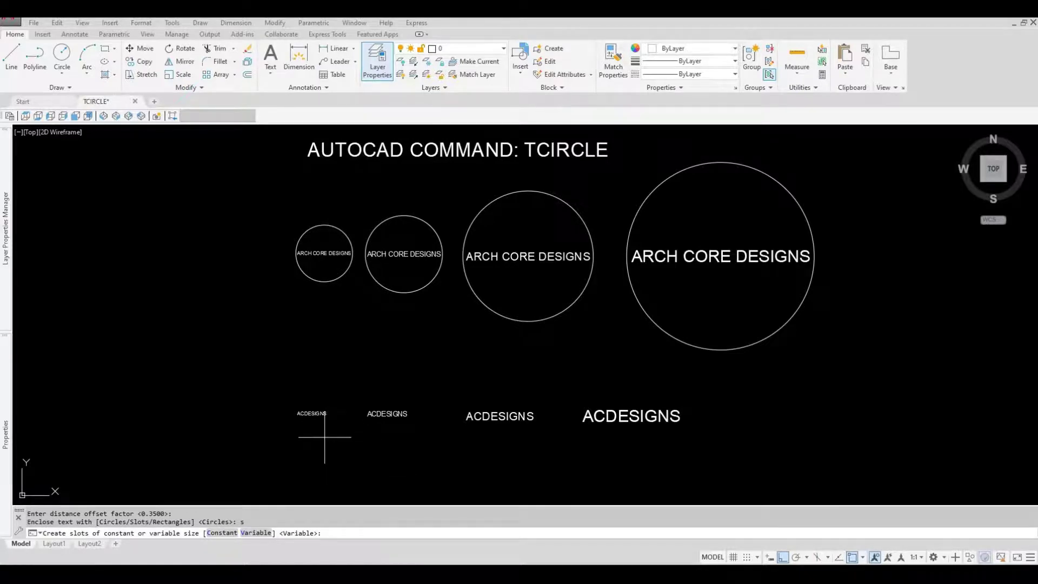
key(Return)
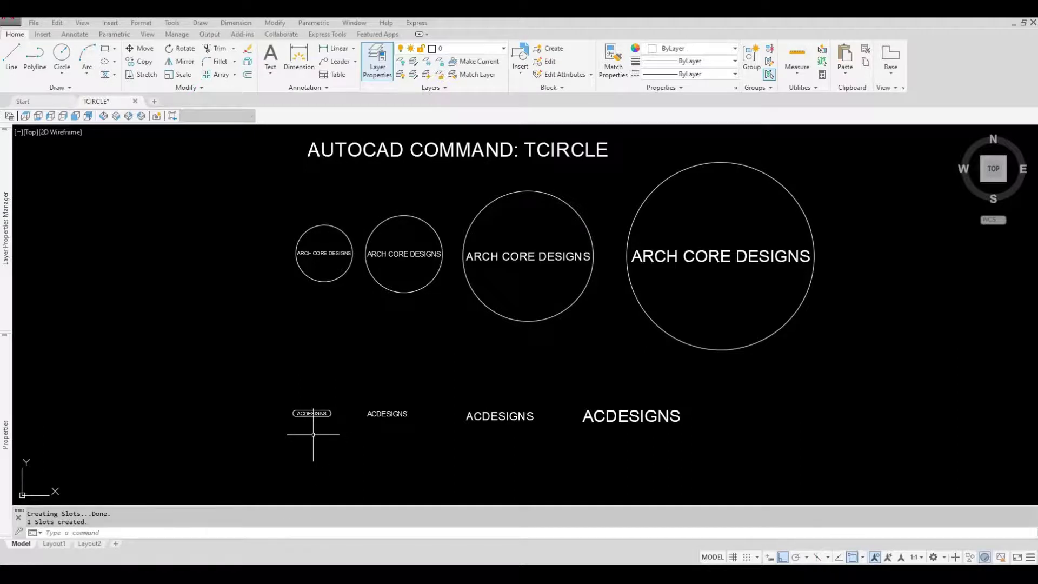
- Enclose the second-smallest ACDESIGNS text in a variable-size slot with TCIRCLE at offset factor 0.35
scroll(313, 434, up, 2)
scroll(317, 430, up, 2)
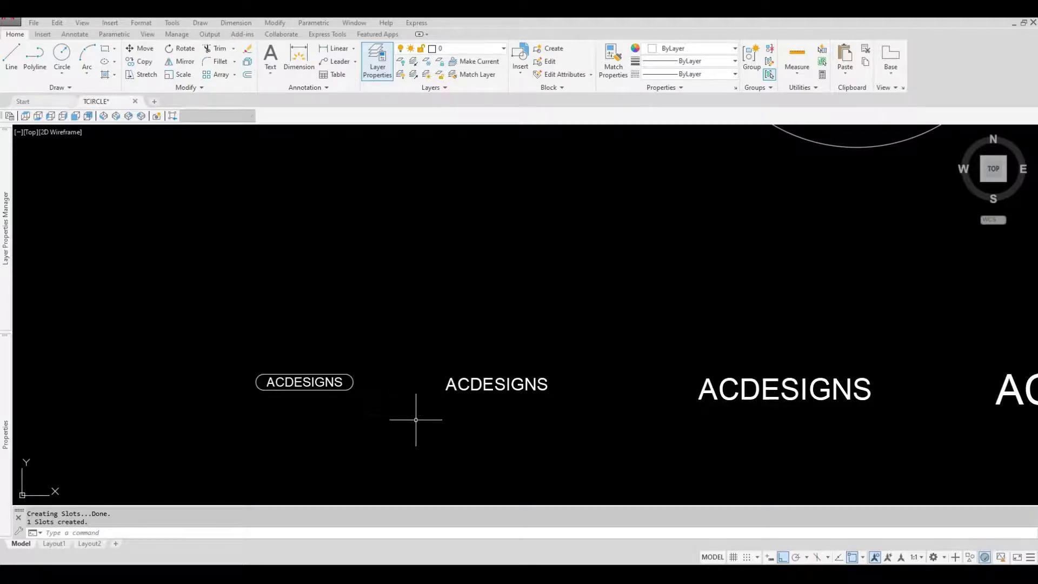
key(Return)
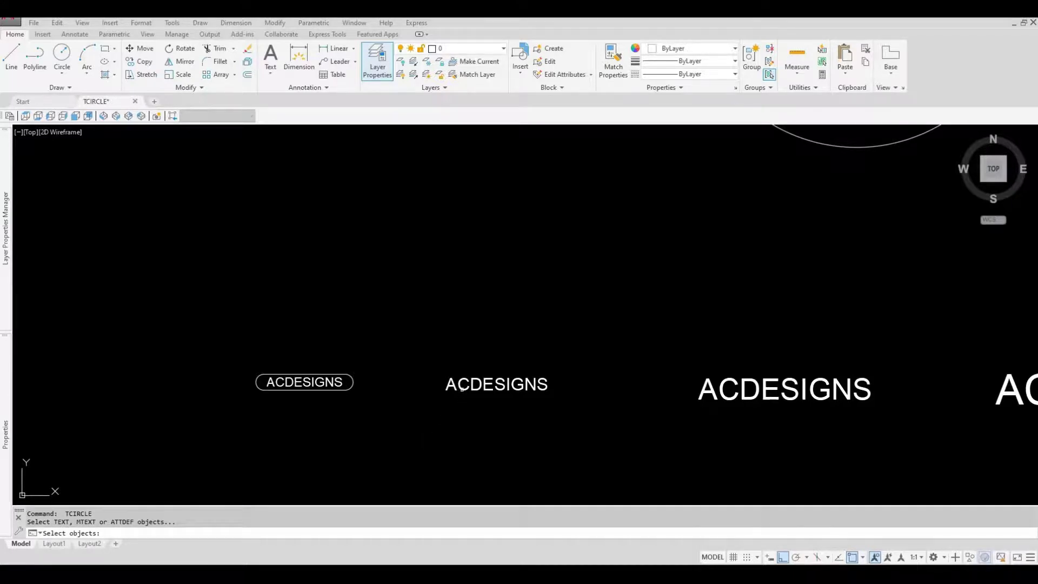
click(461, 387)
key(Return)
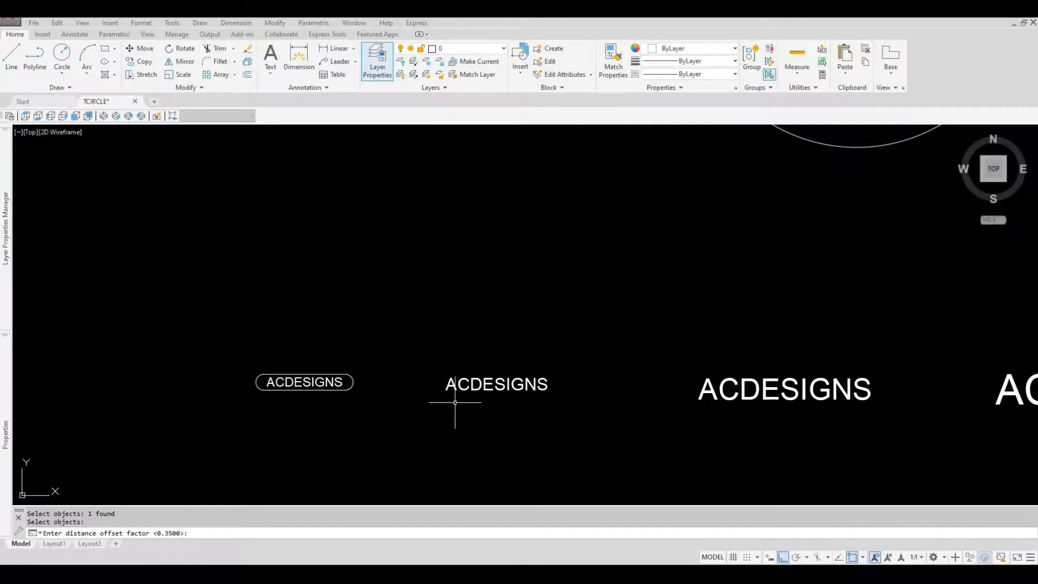
key(Return)
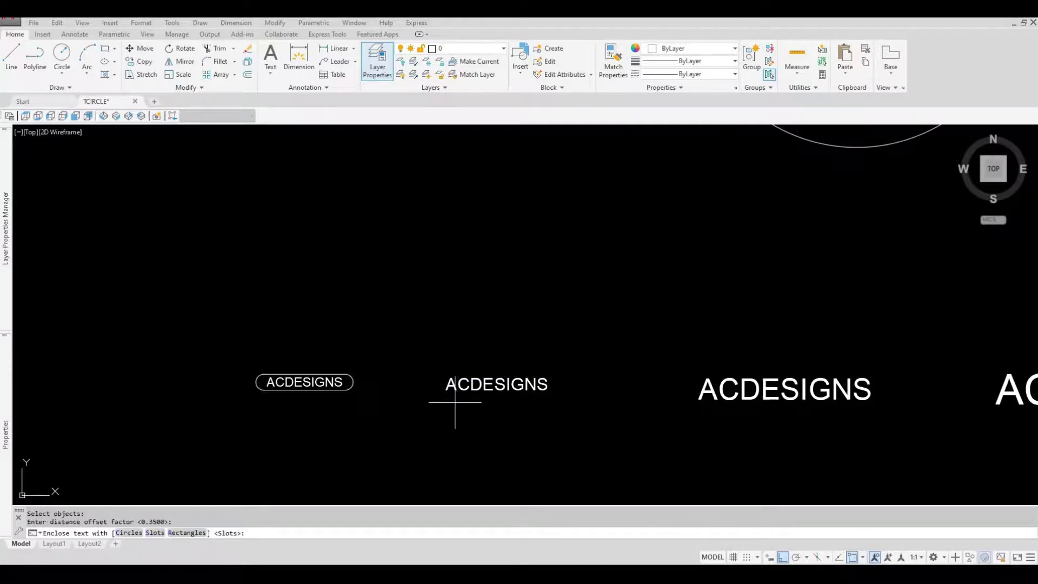
key(Return)
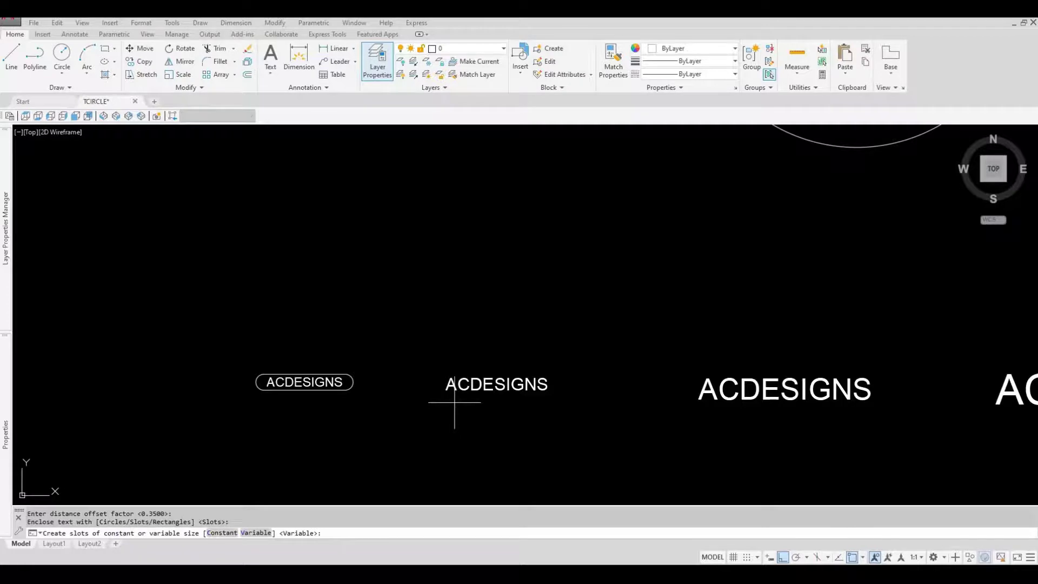
key(Return)
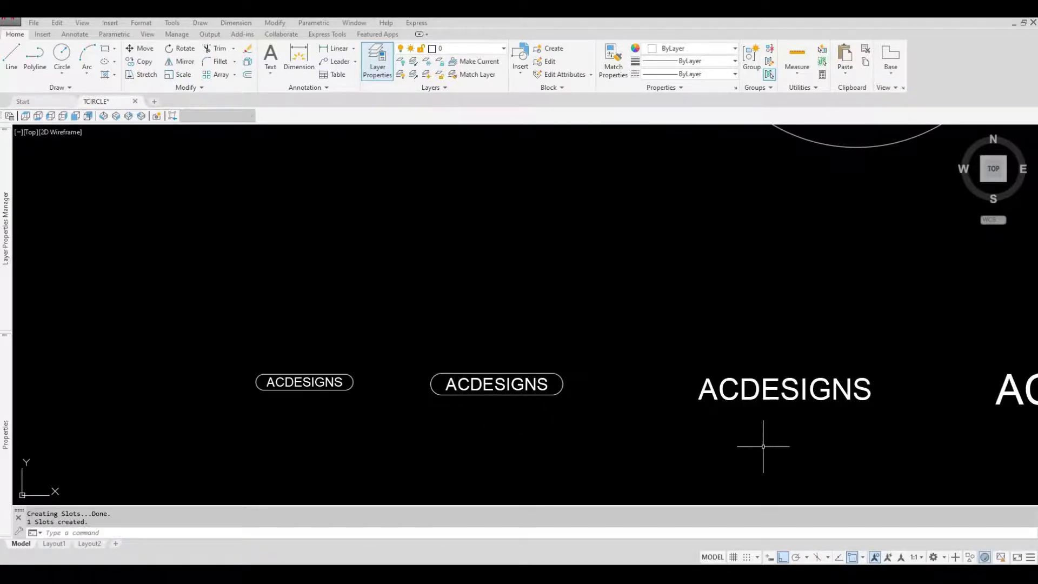
- Enclose the third ACDESIGNS text in a variable-size rectangle with TCIRCLE, keeping offset factor 0.35
mouse_move(762, 447)
middle_down()
mouse_move(666, 426)
mouse_move(547, 420)
mouse_move(368, 430)
middle_up()
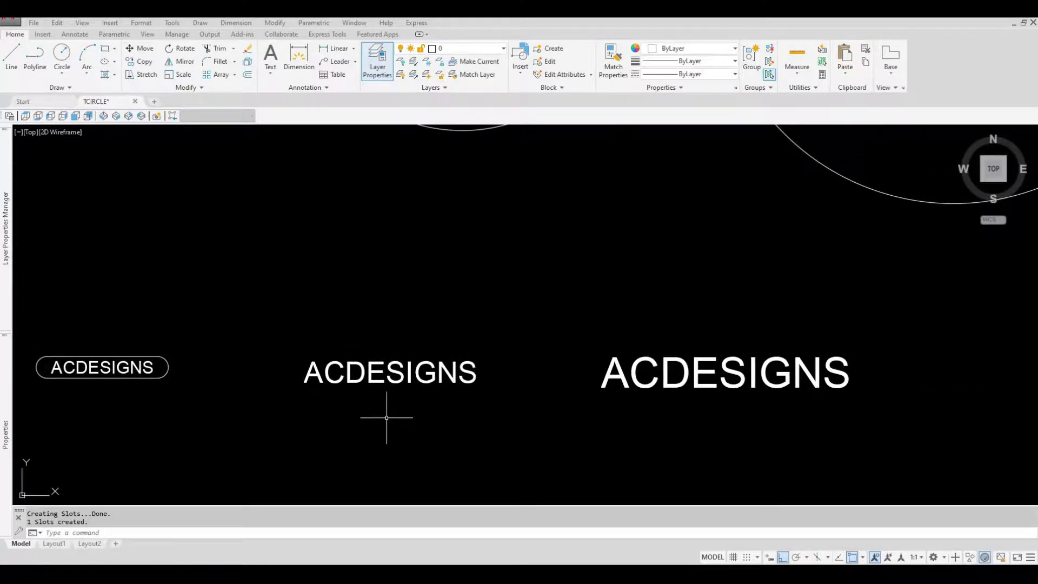
key(Return)
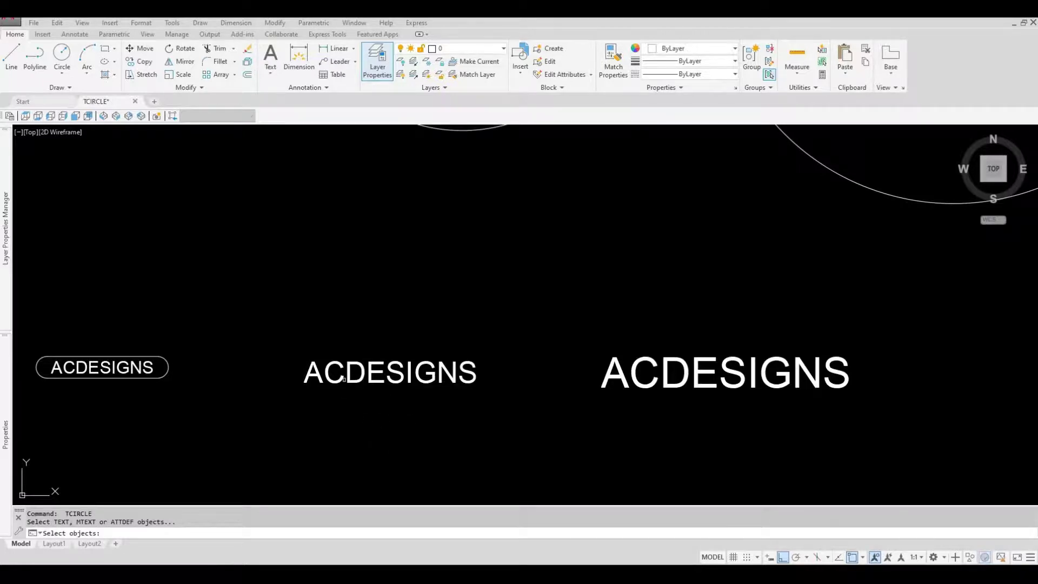
click(346, 372)
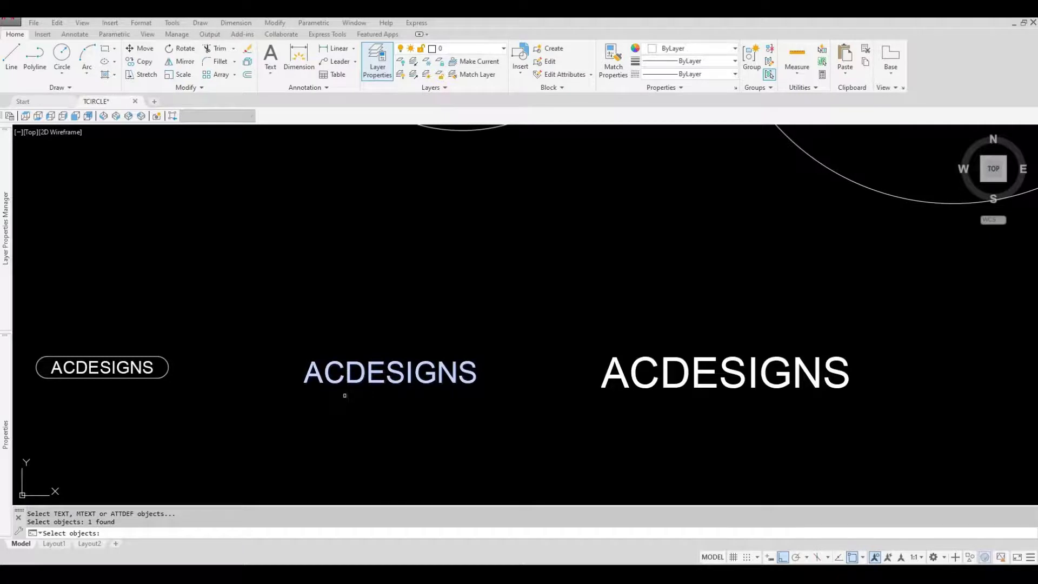
key(Return)
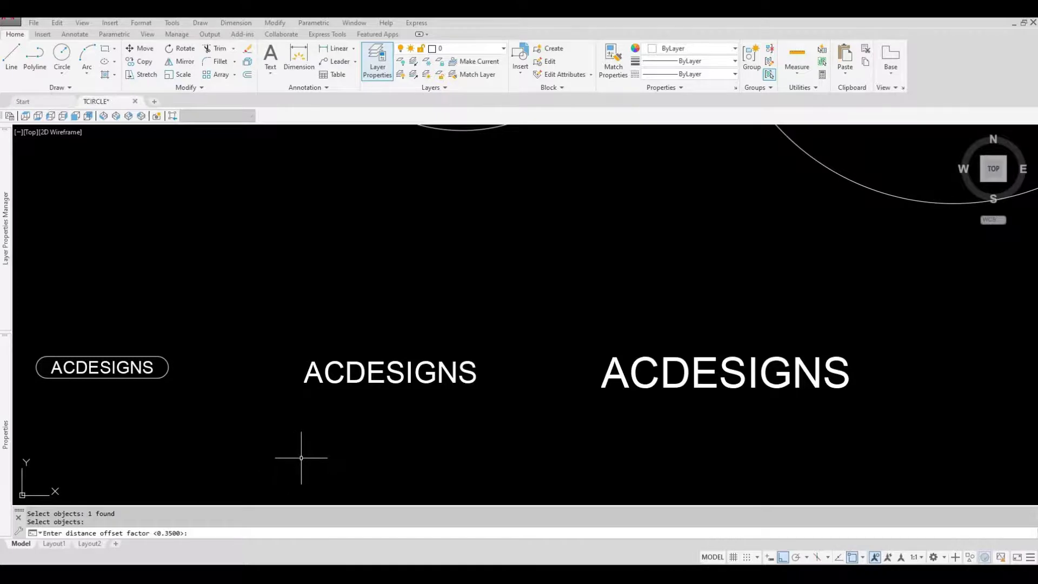
key(Return)
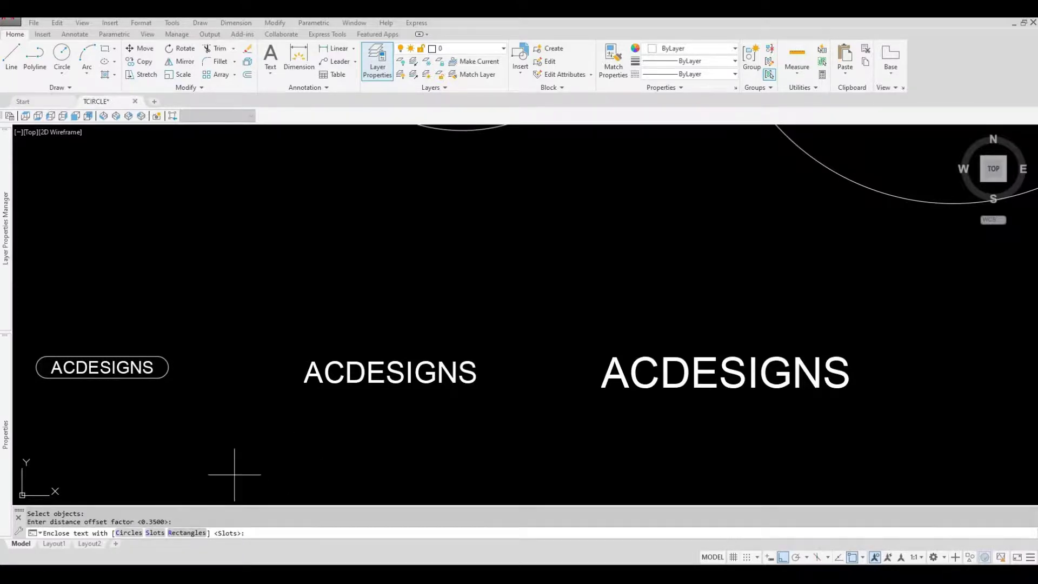
text(r)
key(Return)
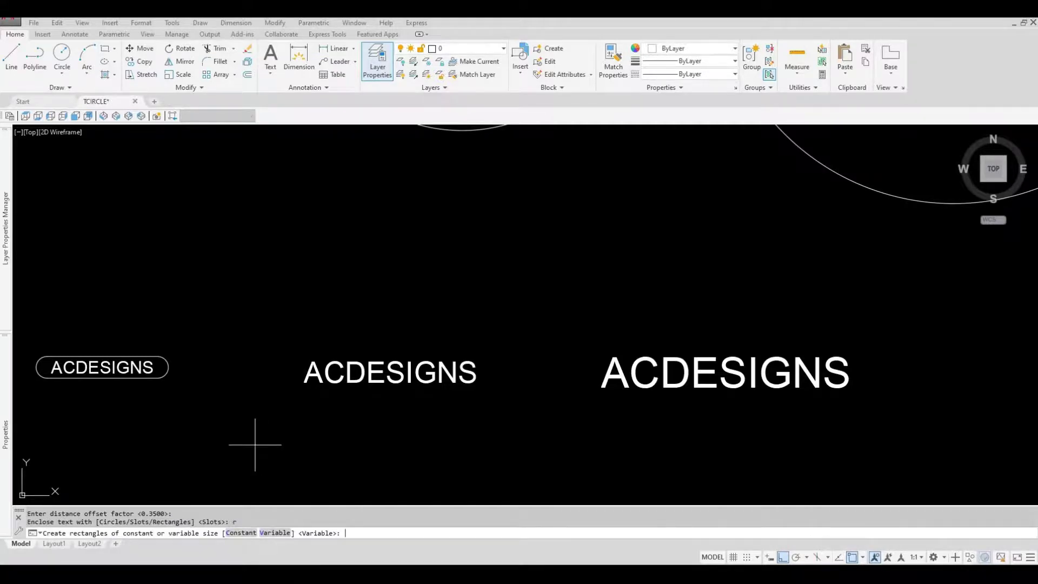
key(Return)
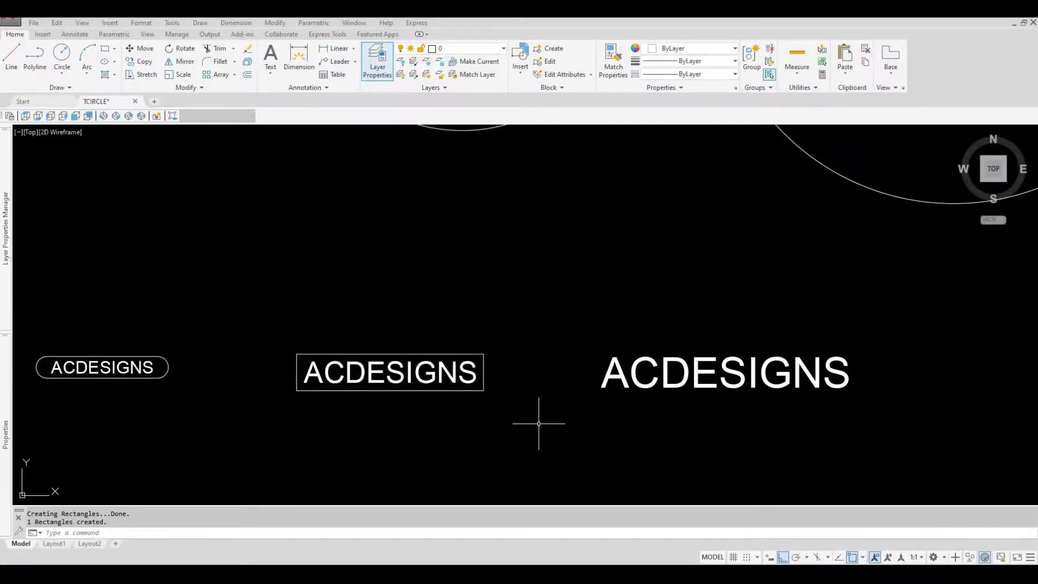
- Enclose the largest ACDESIGNS text in a variable-size rectangle with TCIRCLE at offset factor 0.35
key(Return)
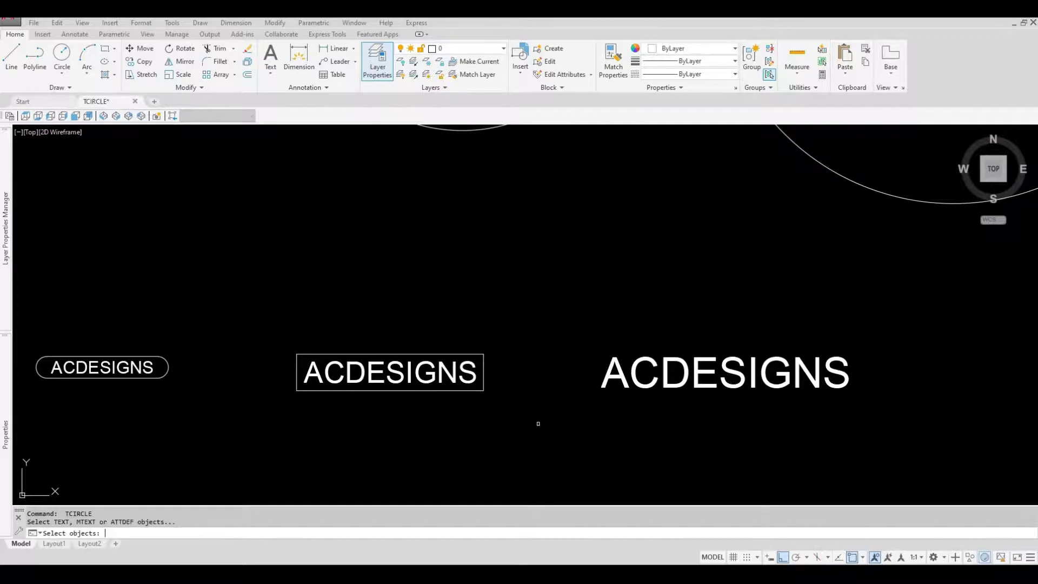
click(605, 377)
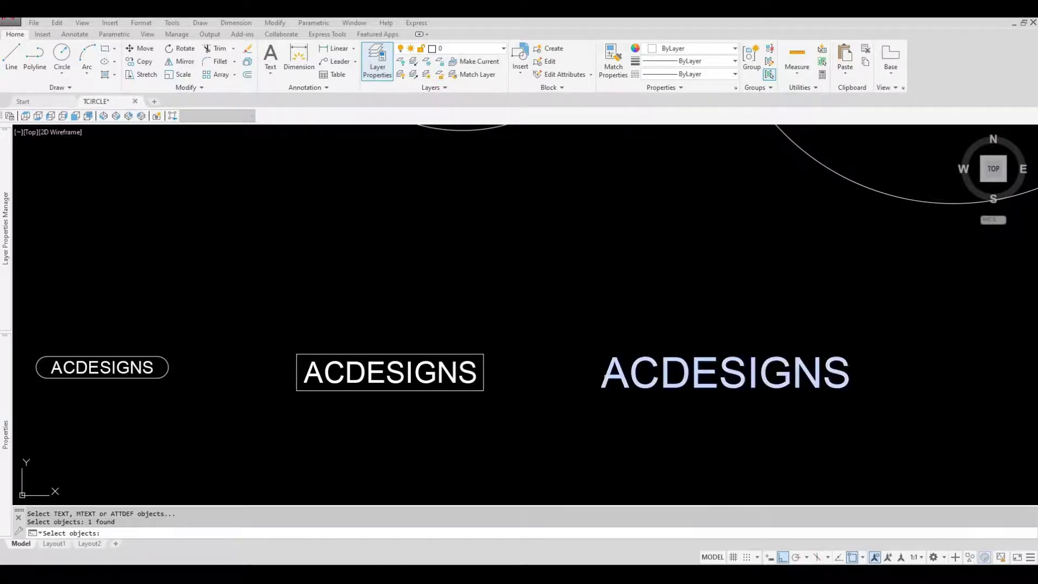
key(Return)
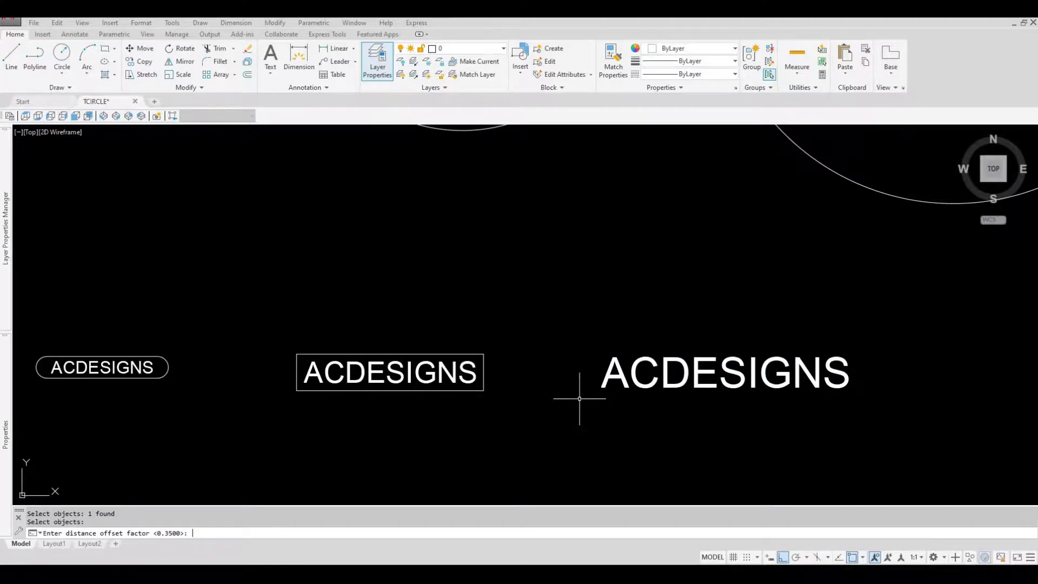
key(Return)
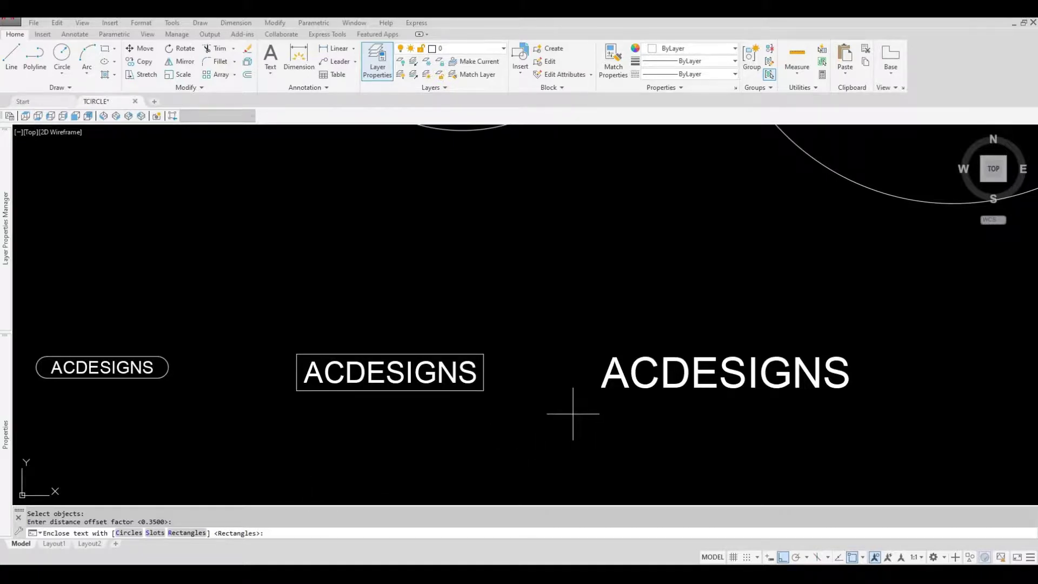
key(Return)
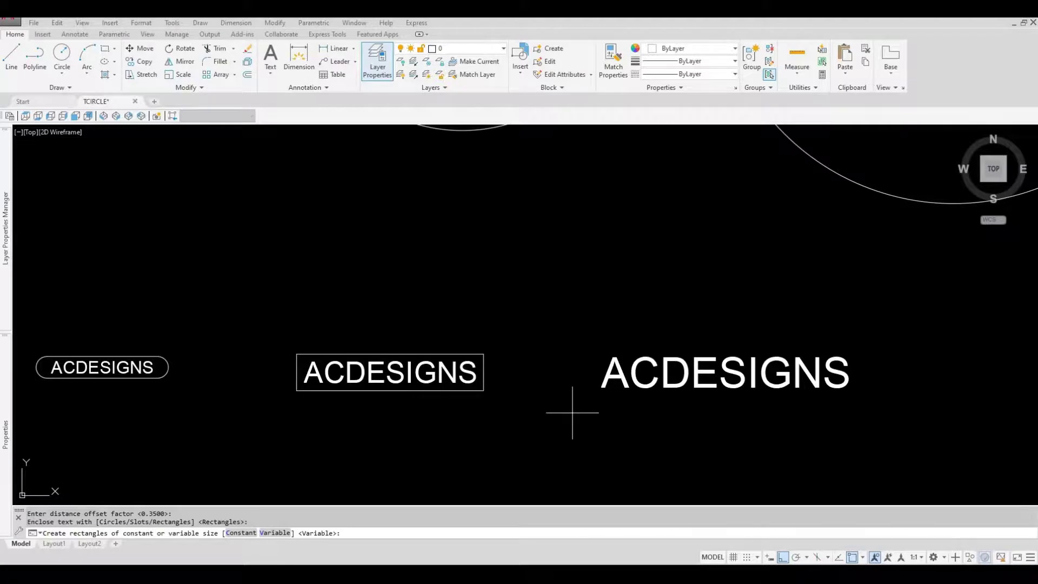
key(Return)
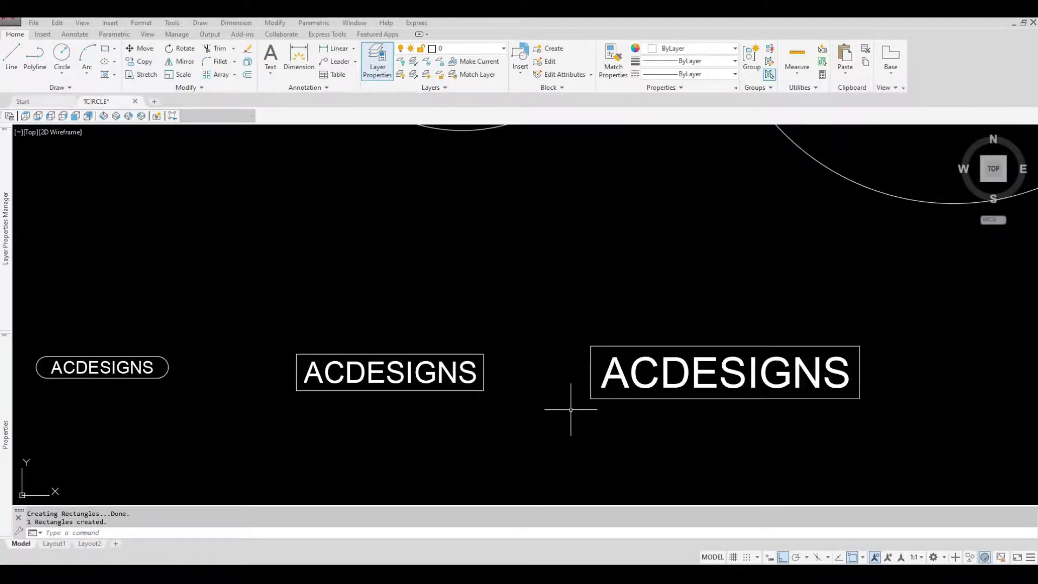
- Enclose the three ARCH CORE DESIGNS texts under CONSTANT in constant-size slots with TCIRCLE, using offset factor 0.35 and keeping both width and height constant
scroll(570, 409, down, 4)
scroll(570, 409, down, 2)
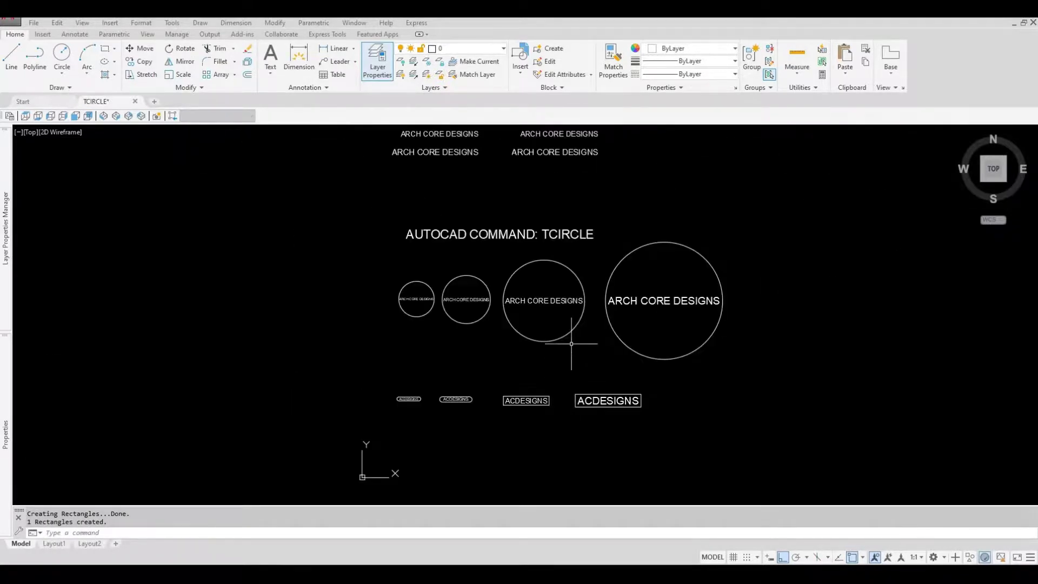
middle_drag(527, 180, 532, 290)
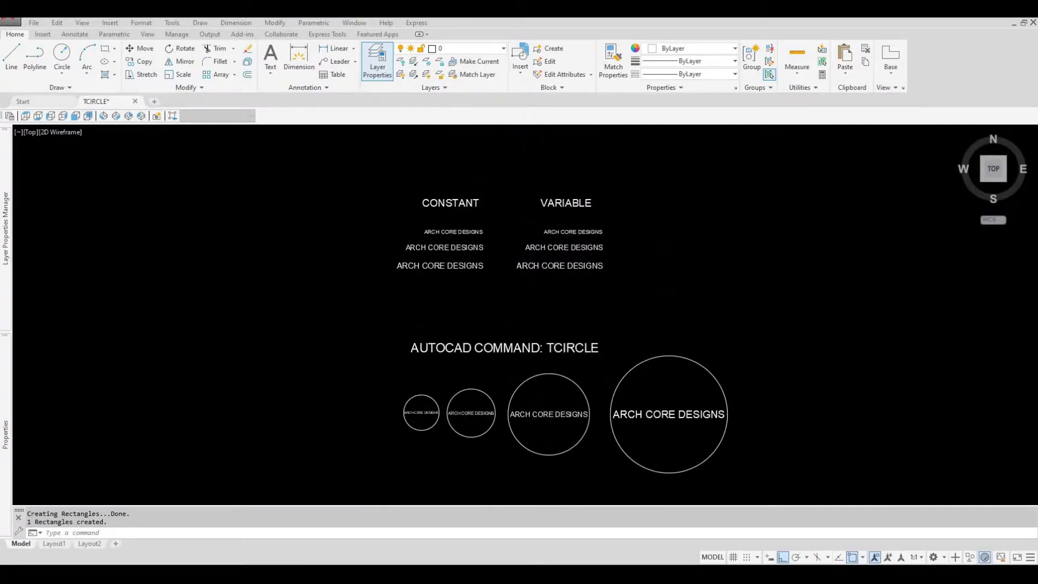
scroll(495, 214, up, 3)
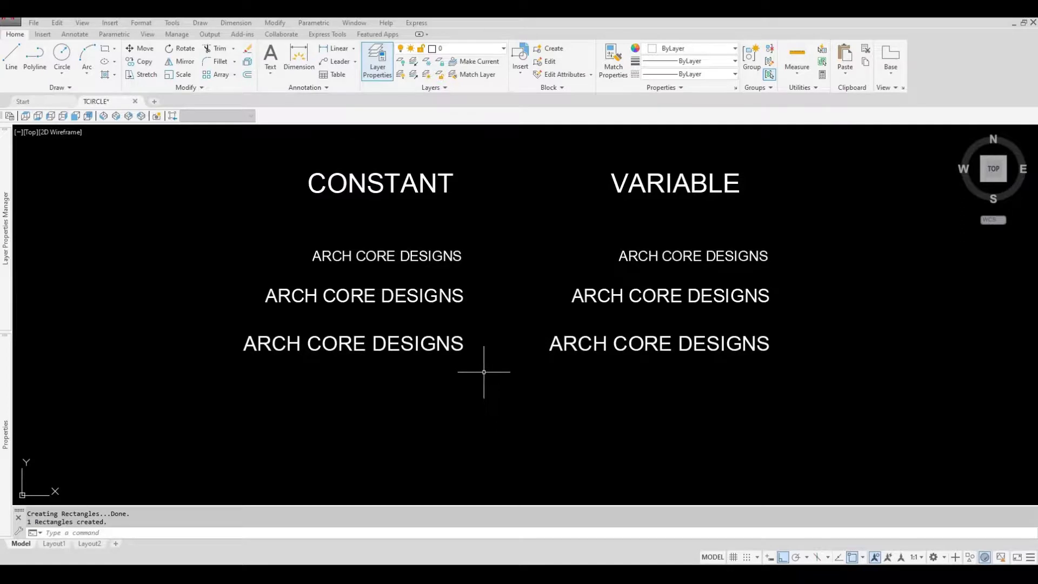
key(Return)
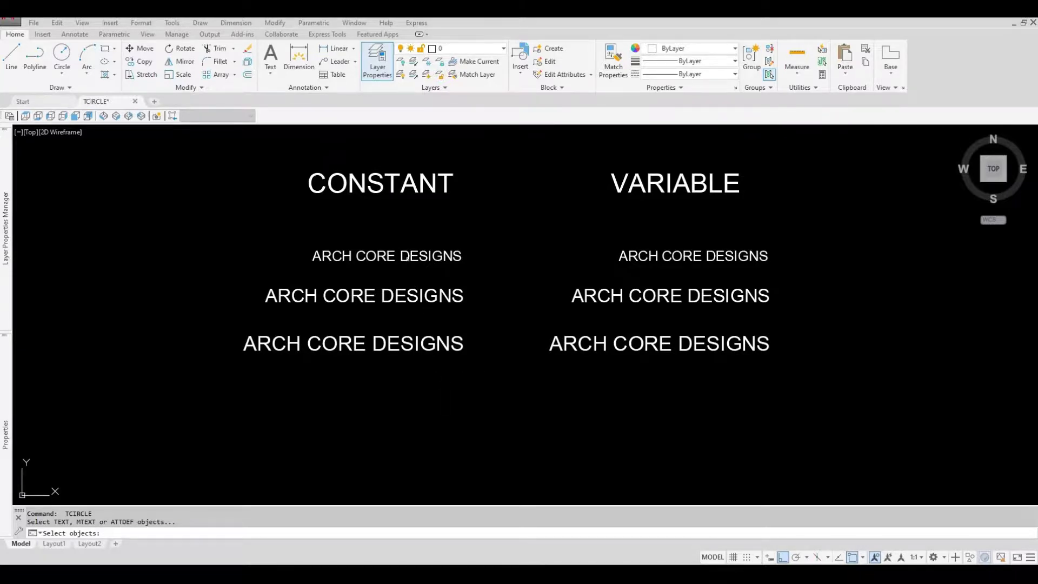
click(407, 257)
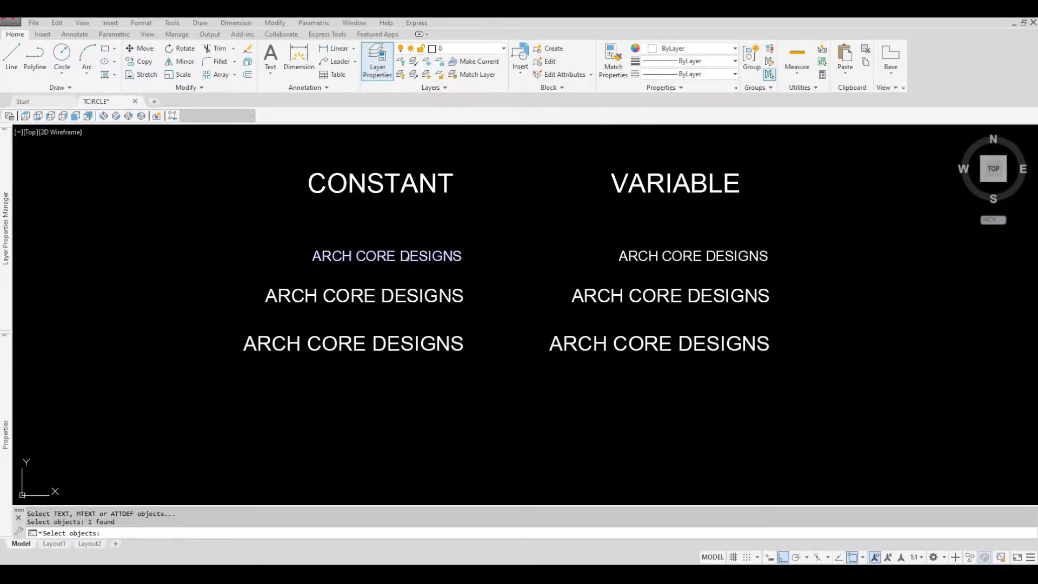
click(406, 296)
click(394, 347)
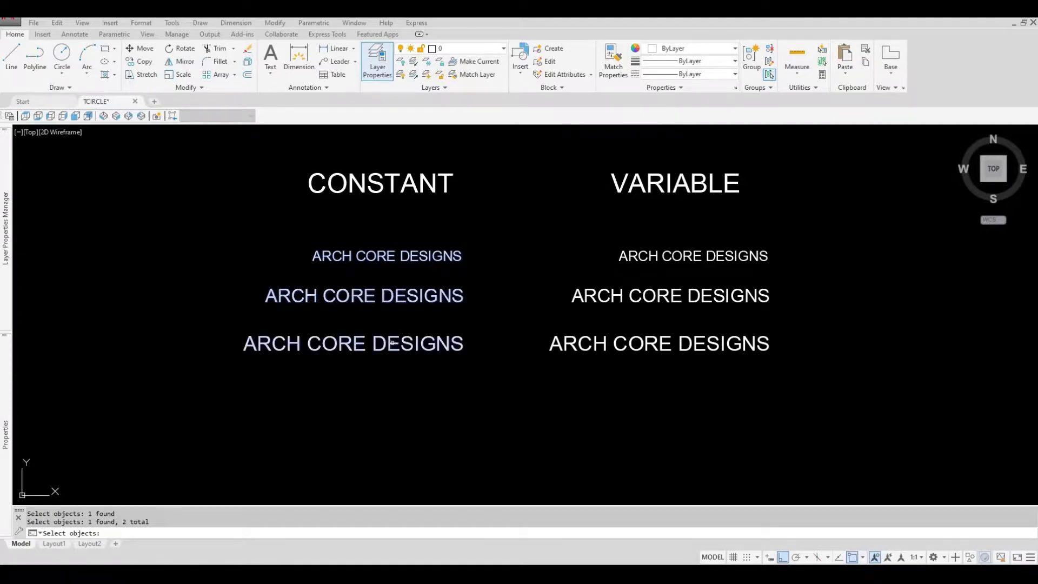
key(Return)
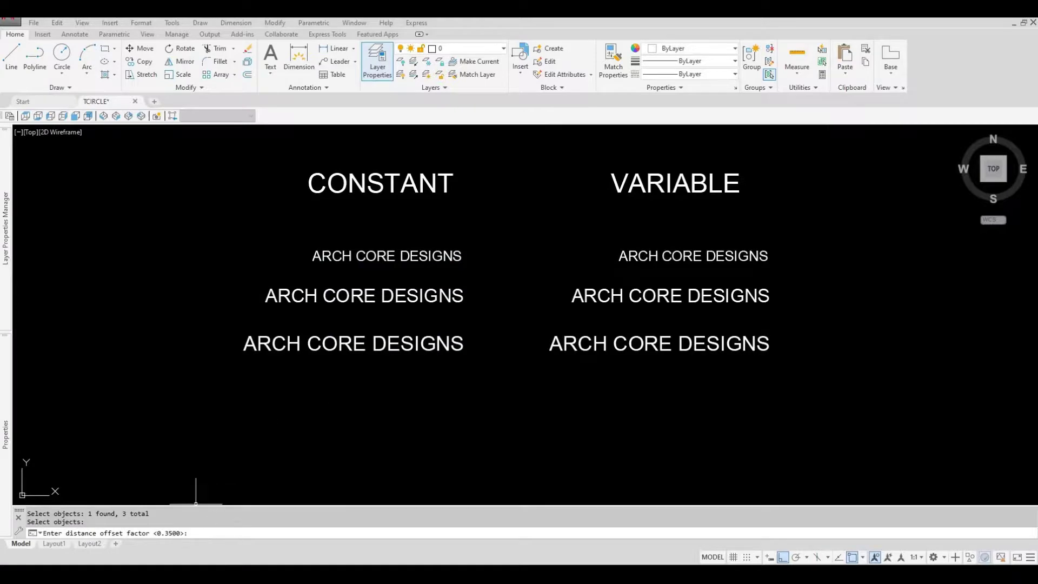
key(Return)
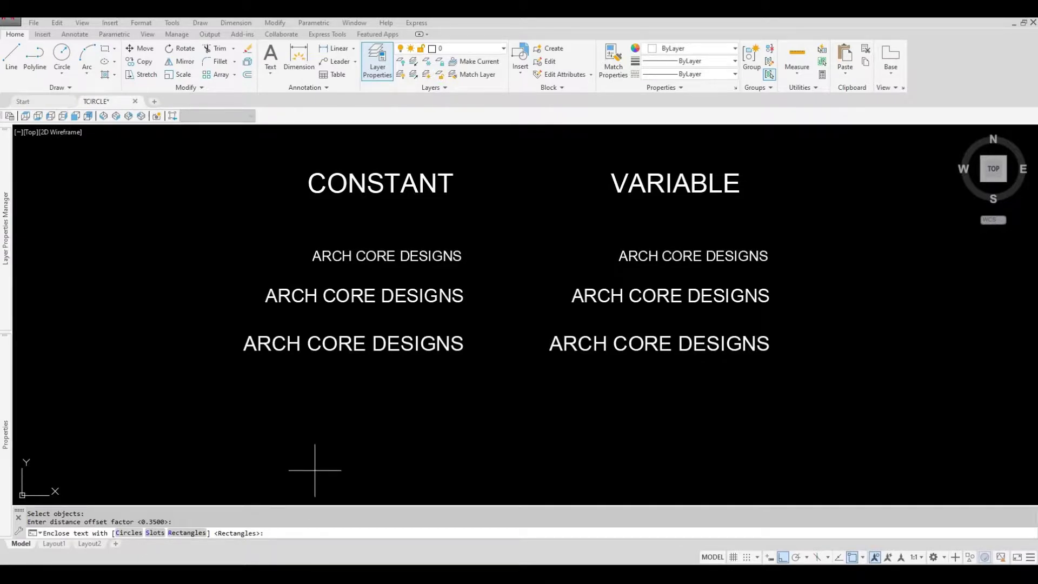
text(s)
key(Return)
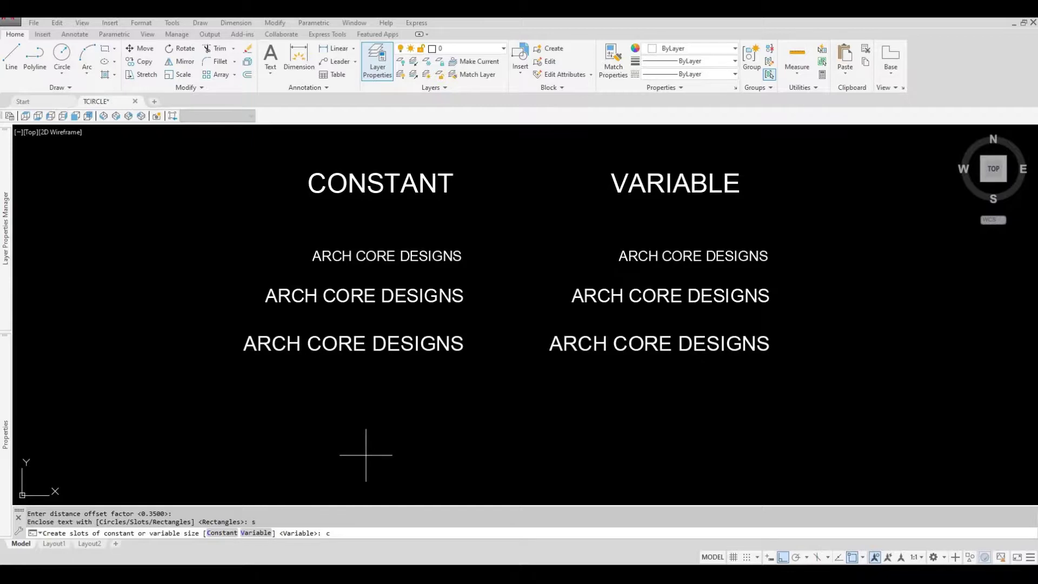
text(c)
key(Return)
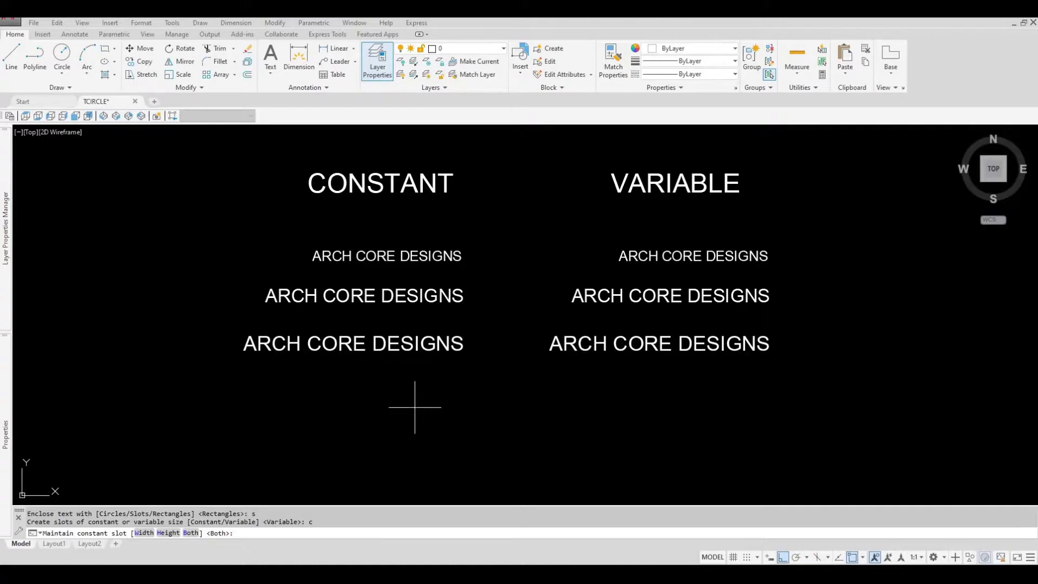
key(Return)
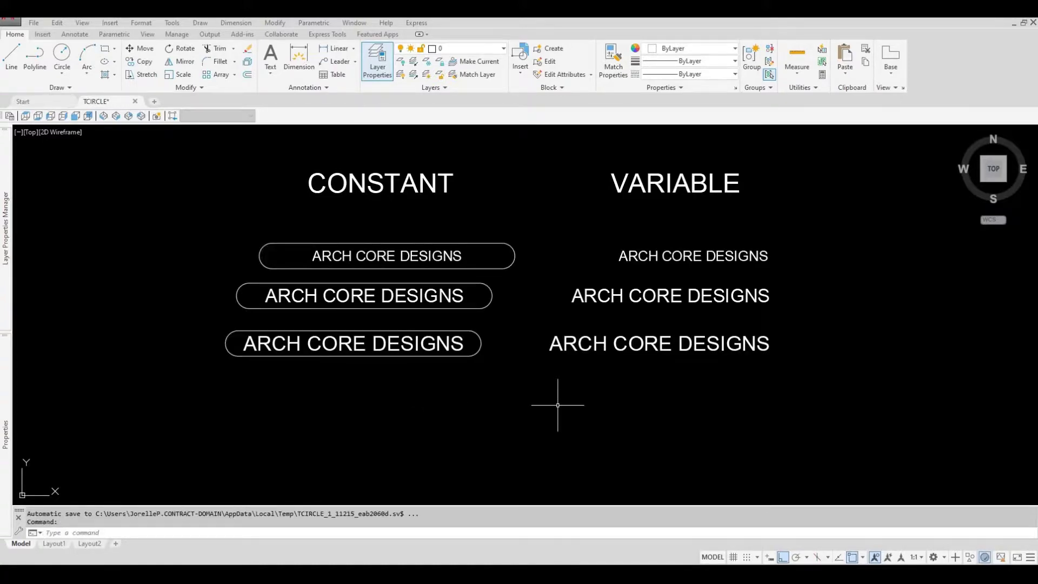
- Enclose the three ARCH CORE DESIGNS texts under VARIABLE in variable-size slots with TCIRCLE, keeping offset factor 0.35
scroll(557, 404, down, 4)
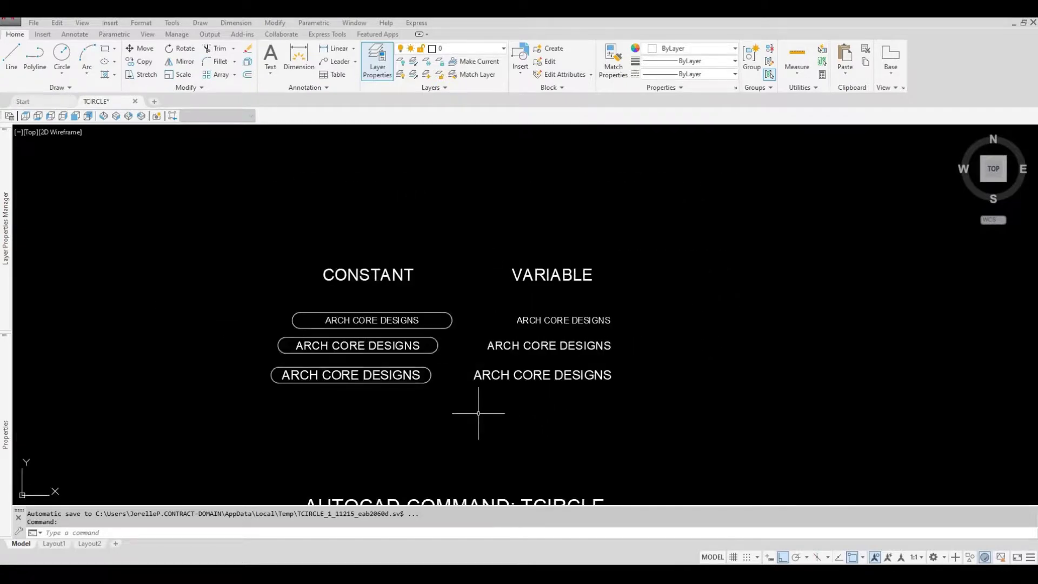
scroll(479, 413, up, 2)
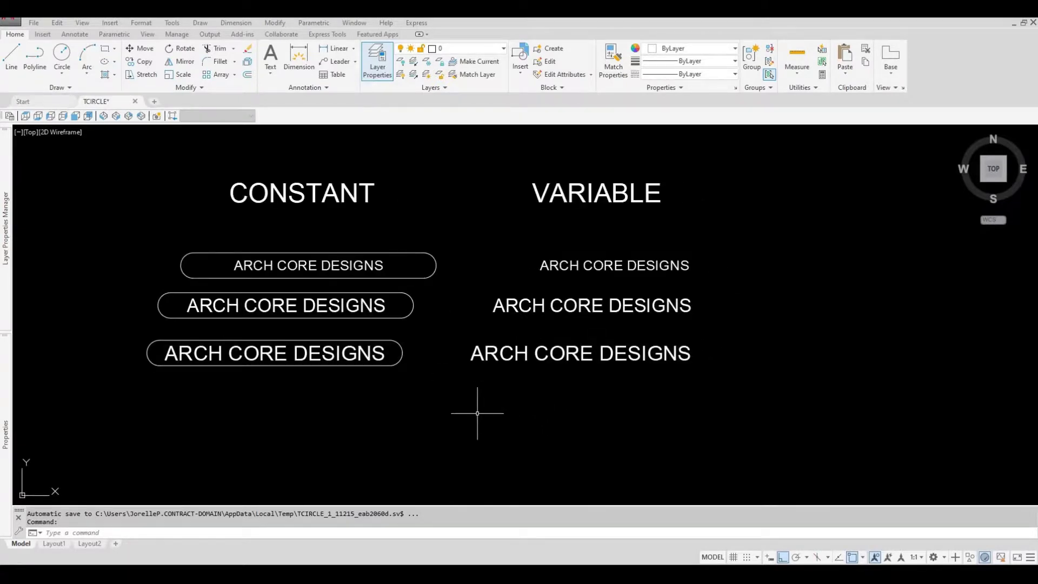
text(TCIRCLE)
key(Return)
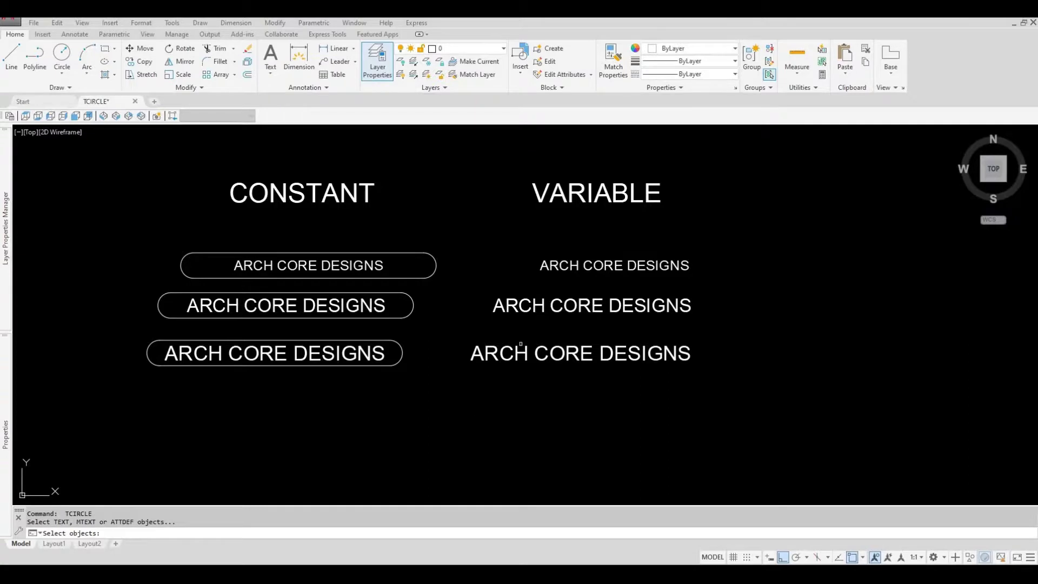
click(555, 265)
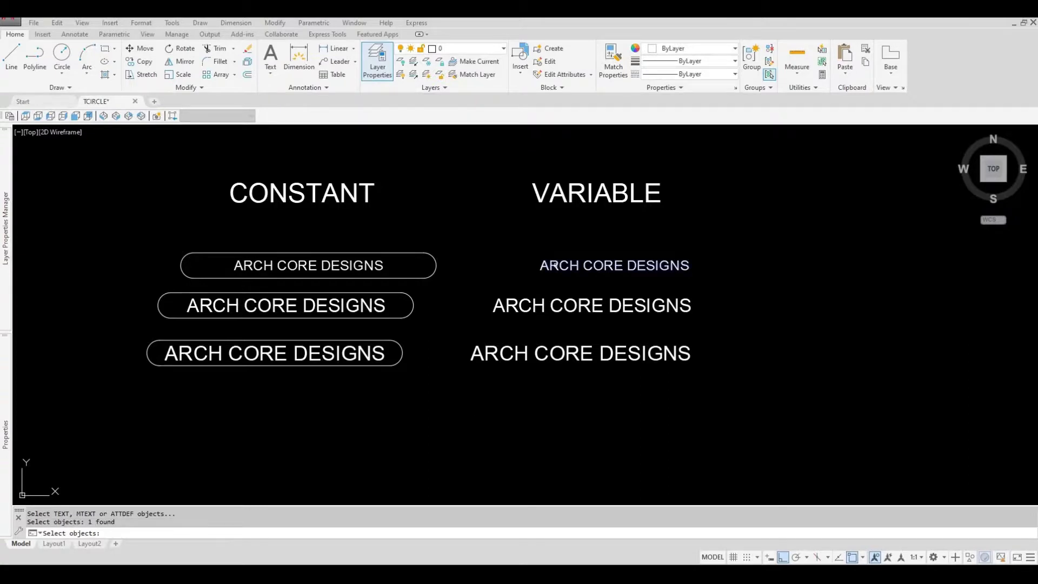
click(554, 305)
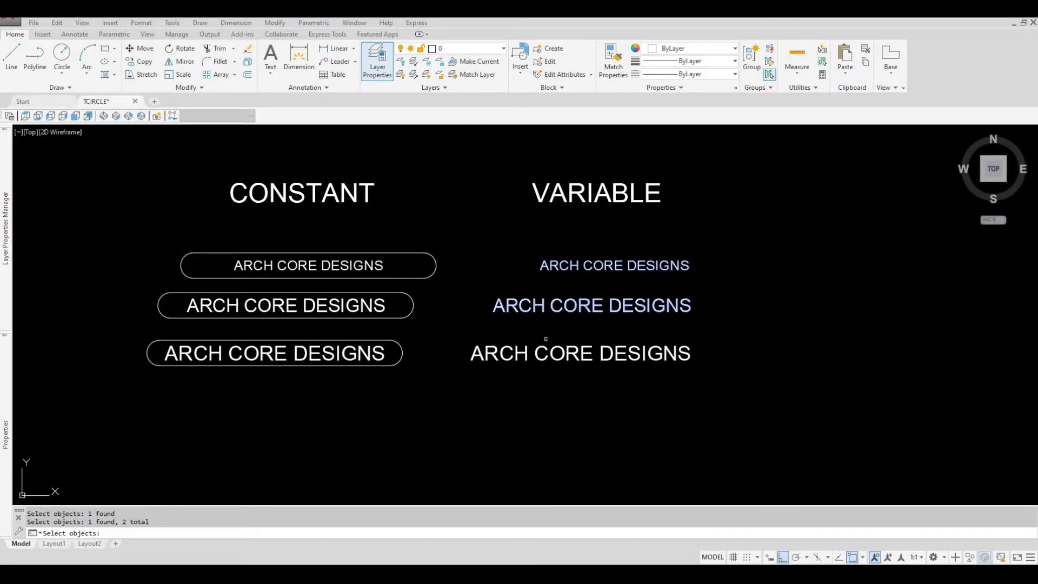
click(543, 347)
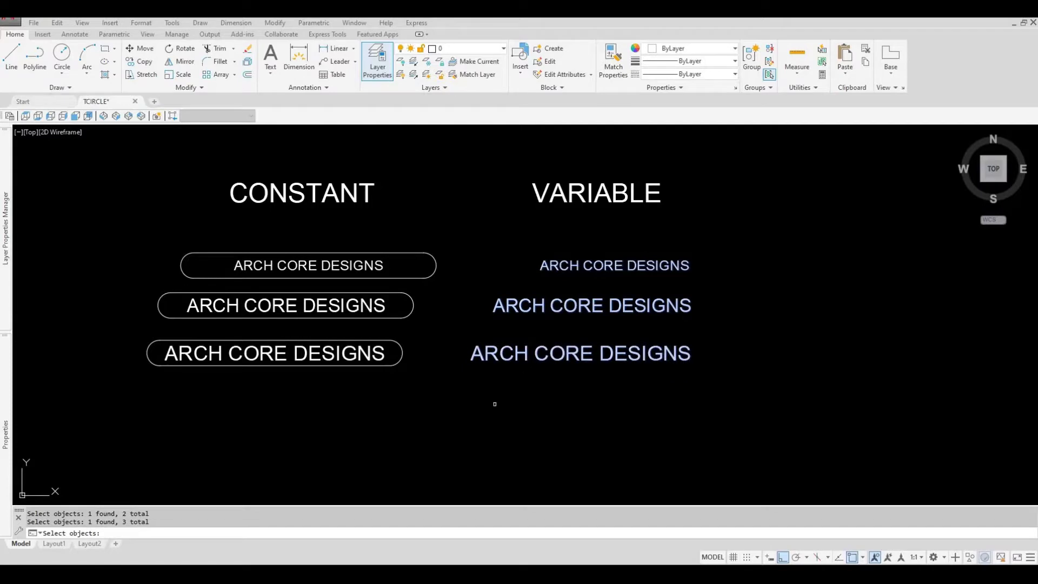
key(Return)
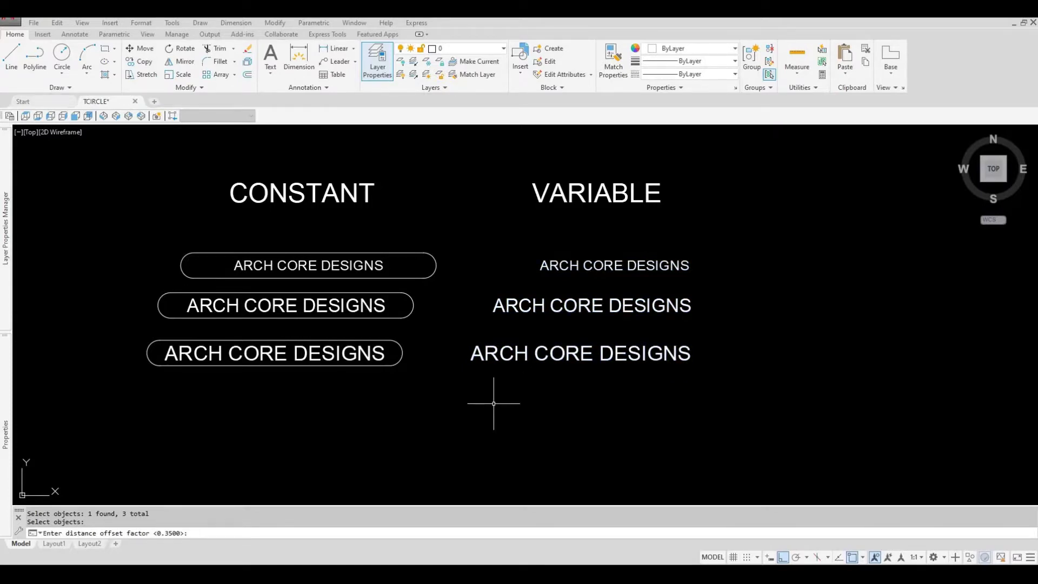
key(Return)
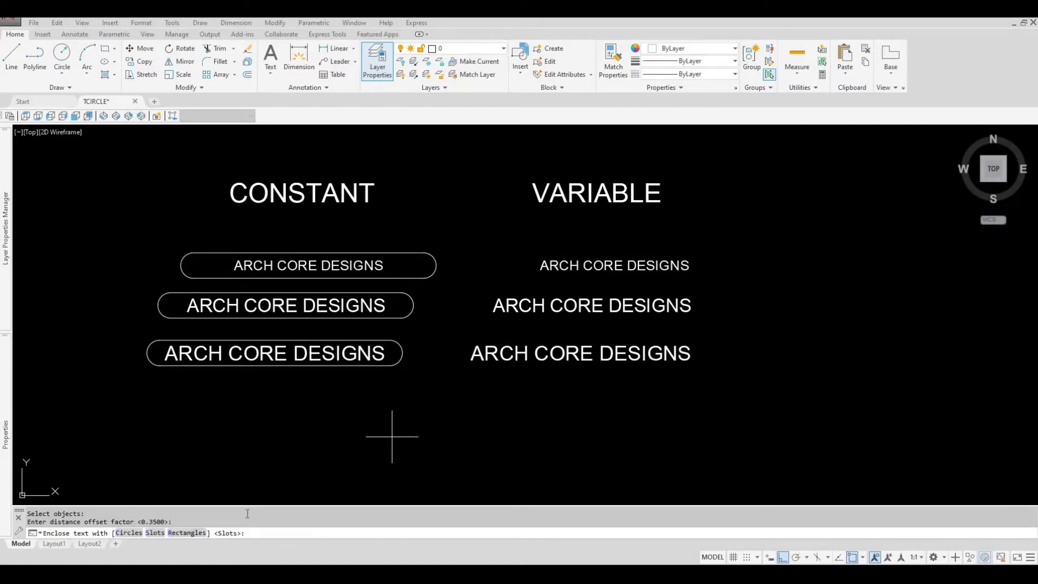
key(Return)
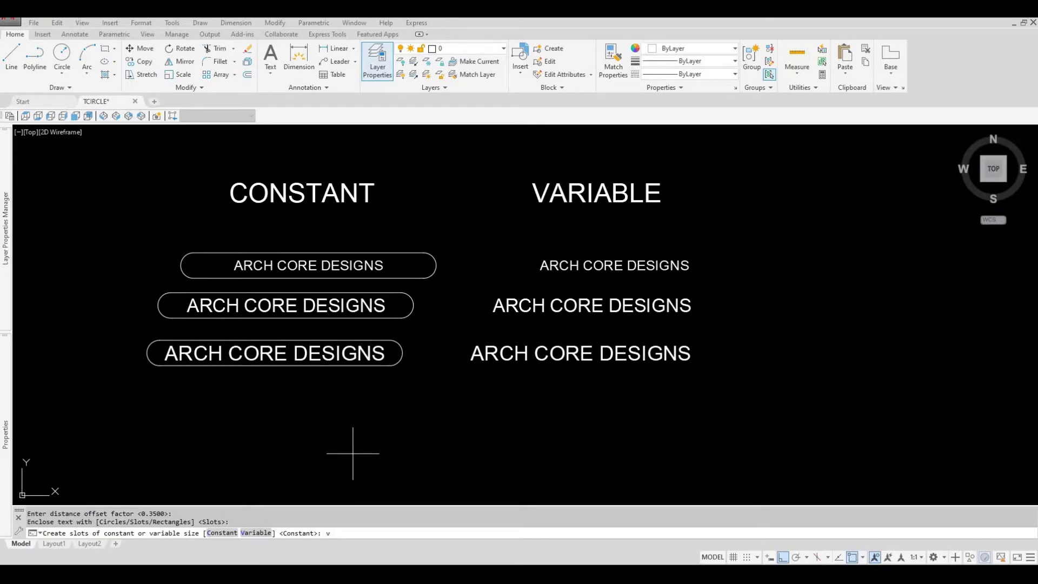
text(v)
key(Return)
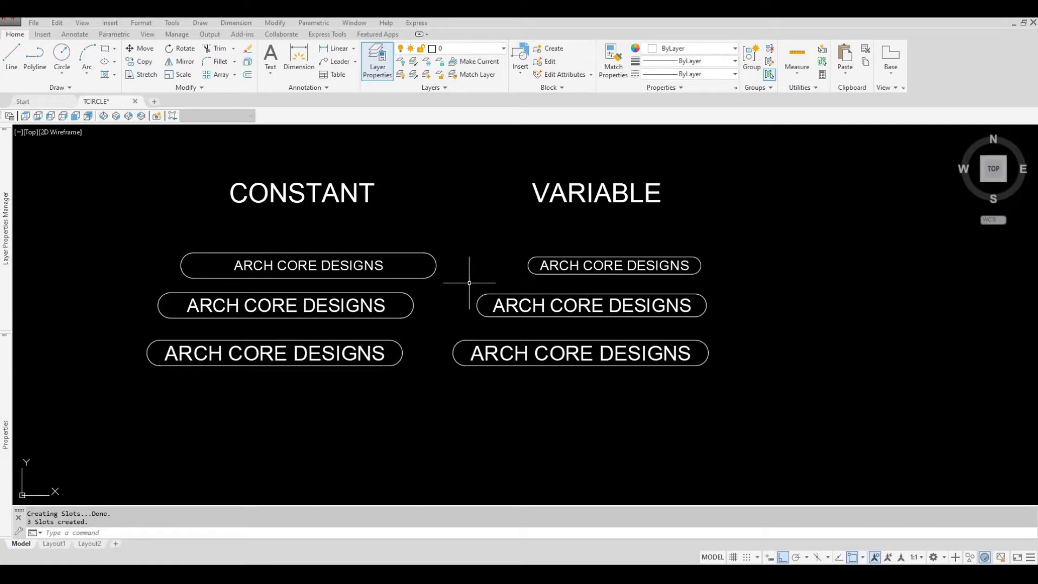
- Move the uppermost slot under CONSTANT onto the middle slot to compare their sizes, and undo the move
click(423, 278)
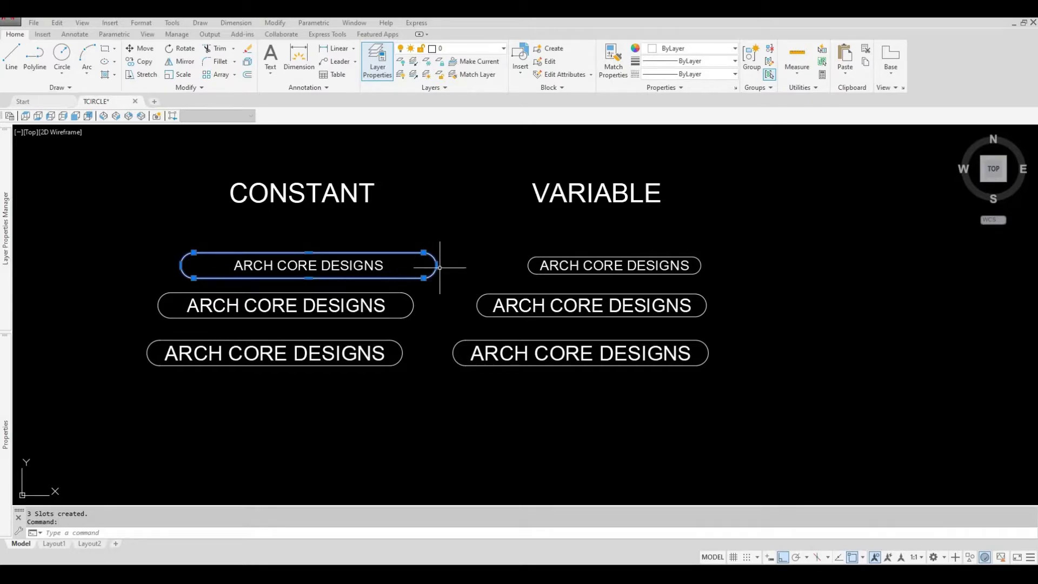
text(m)
key(Return)
click(424, 265)
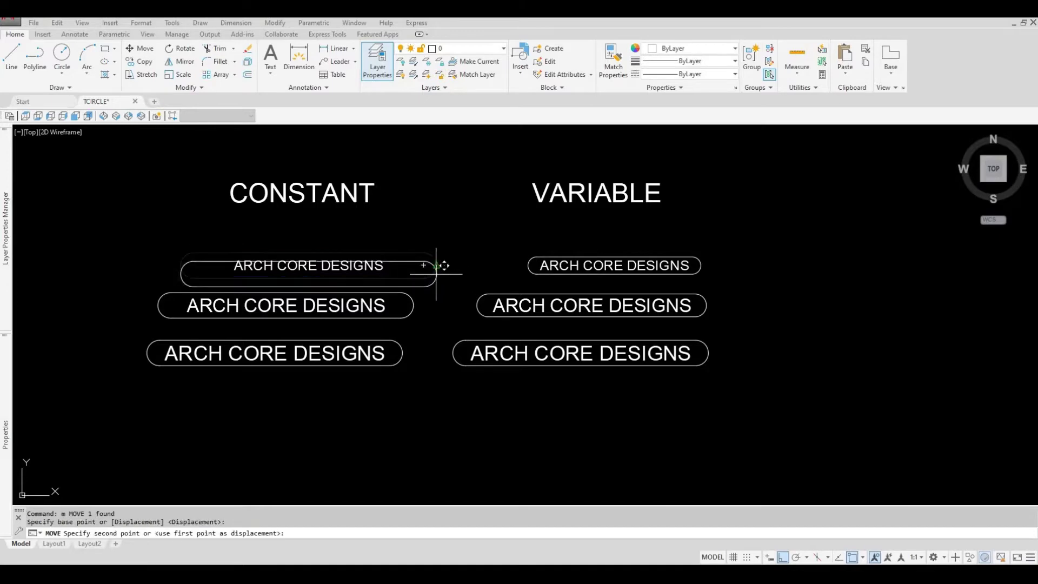
click(414, 306)
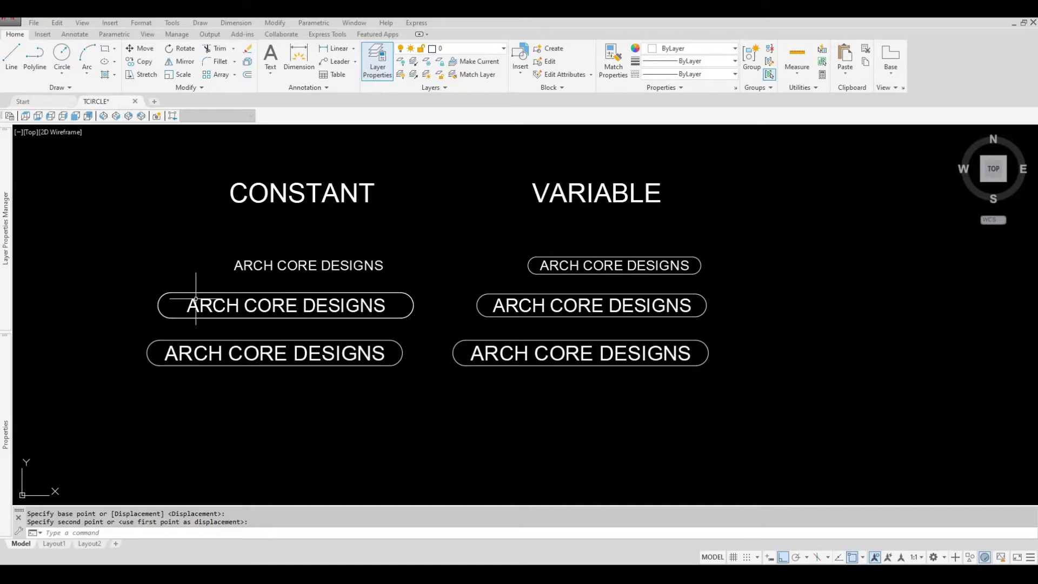
key(ctrl+z)
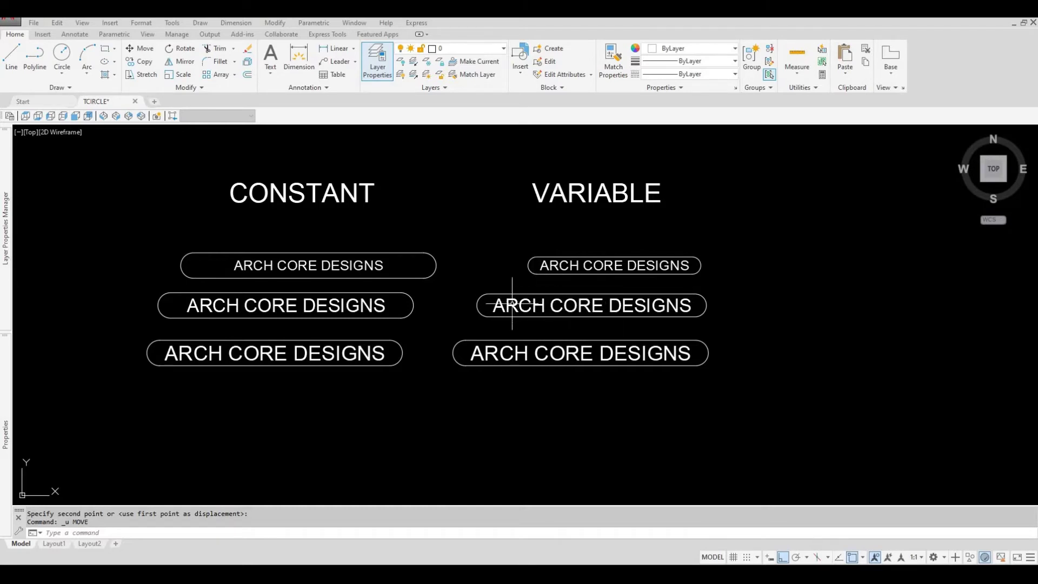
mouse_move(498, 304)
scroll(541, 308, down, 4)
scroll(511, 238, down, 4)
scroll(520, 292, up, 2)
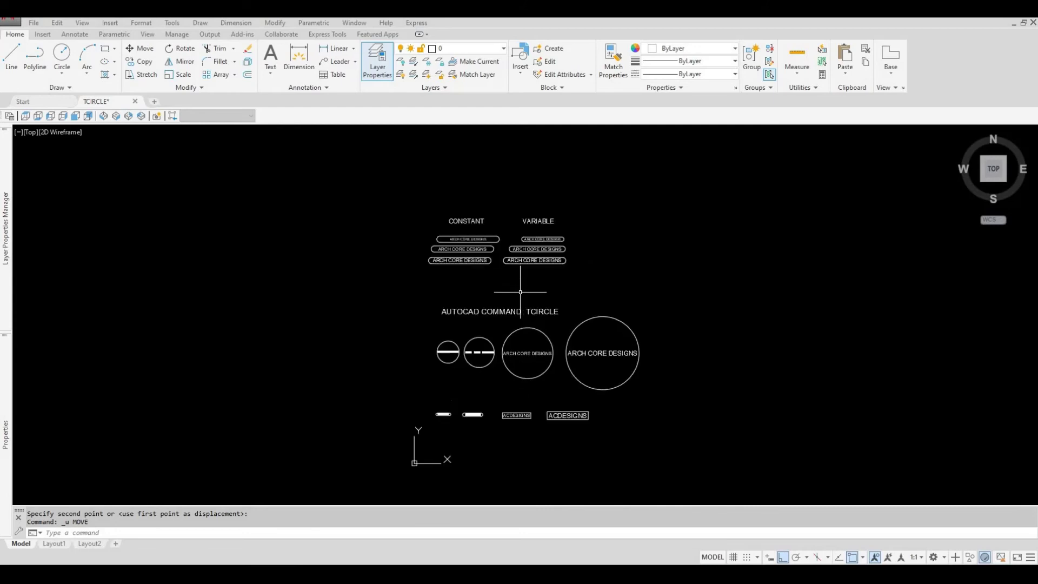
scroll(520, 292, up, 3)
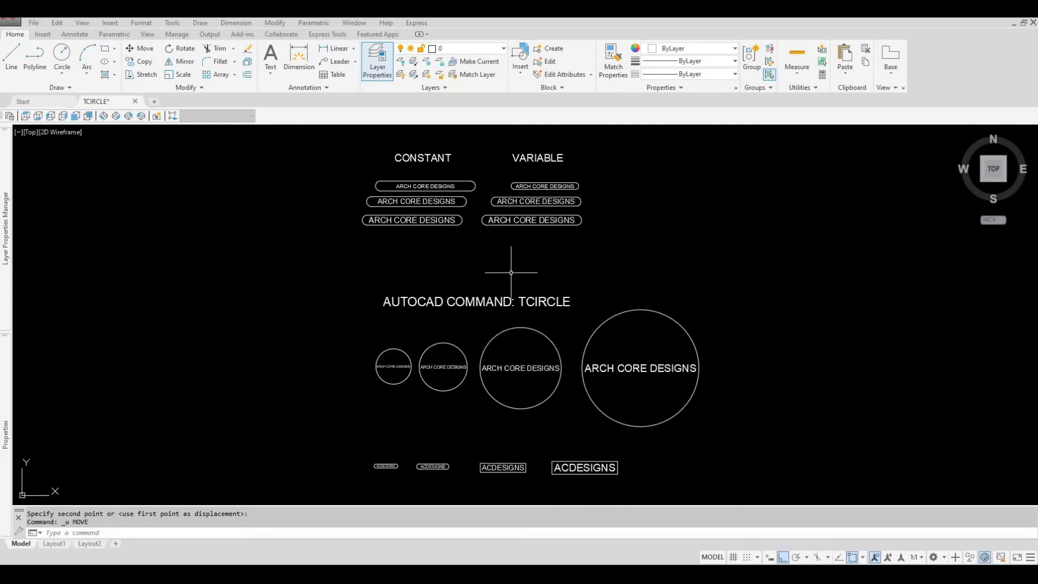